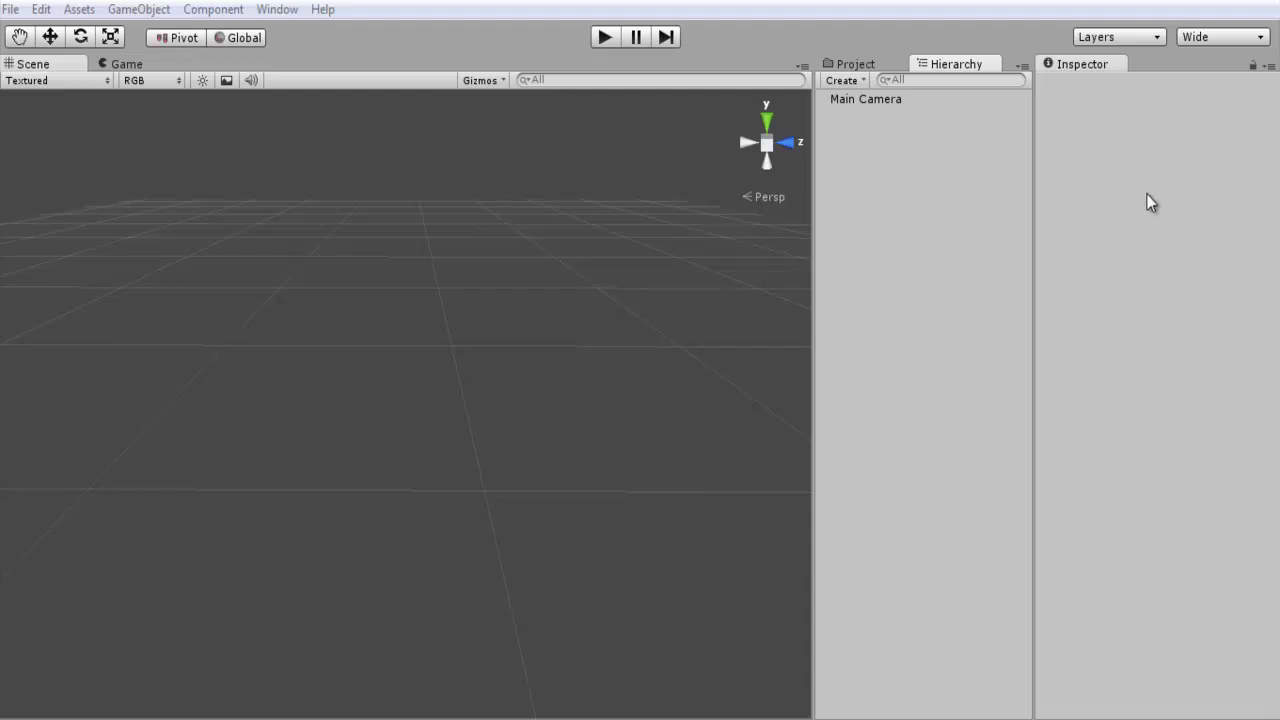
# Add a new Terrain via GameObject > Create Other > Terrain and orbit the view across it.
pyautogui.click(158, 11)
pyautogui.moveTo(158, 62)
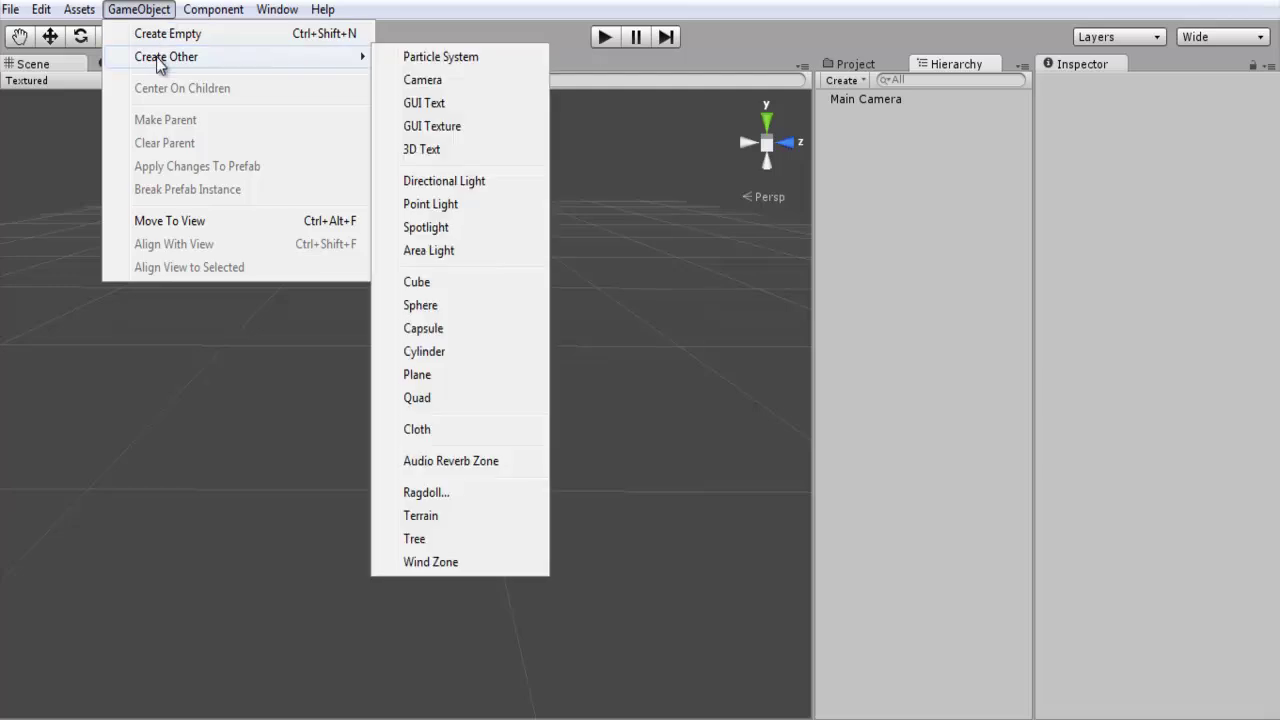
pyautogui.click(417, 515)
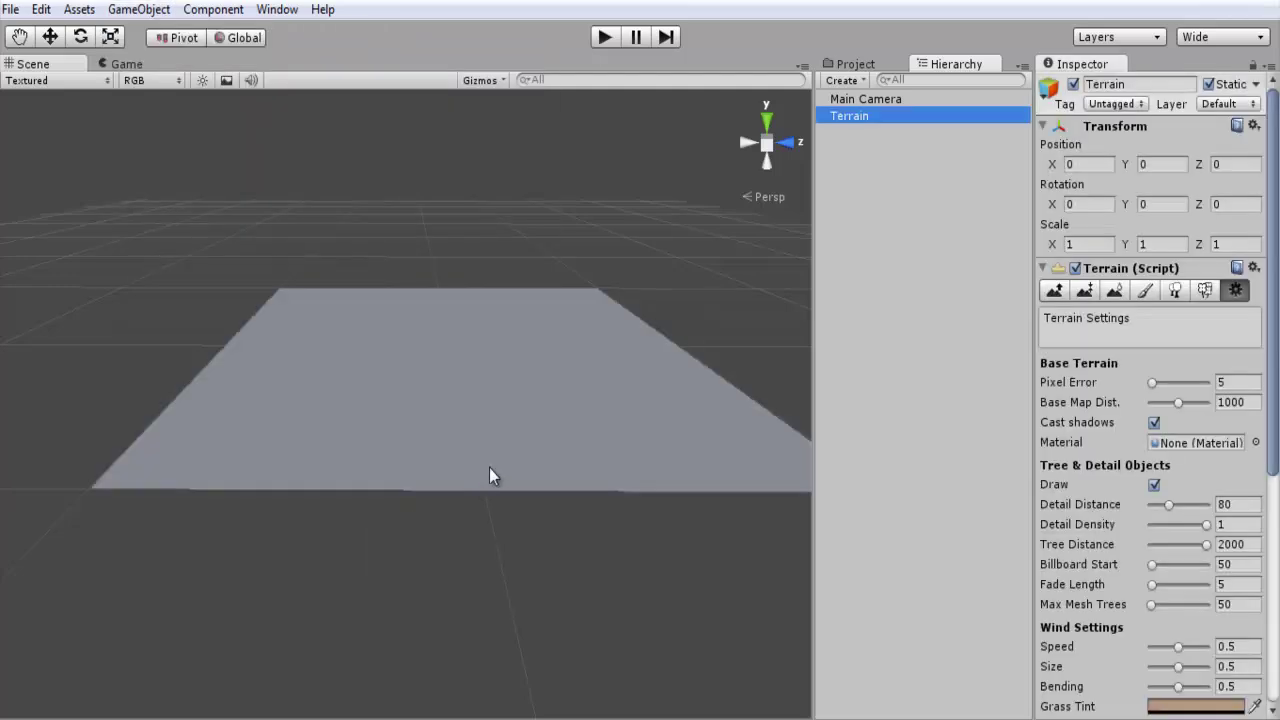
pyautogui.keyDown('alt'); pyautogui.moveTo(489, 475); pyautogui.dragTo(500, 396); pyautogui.keyUp('alt')
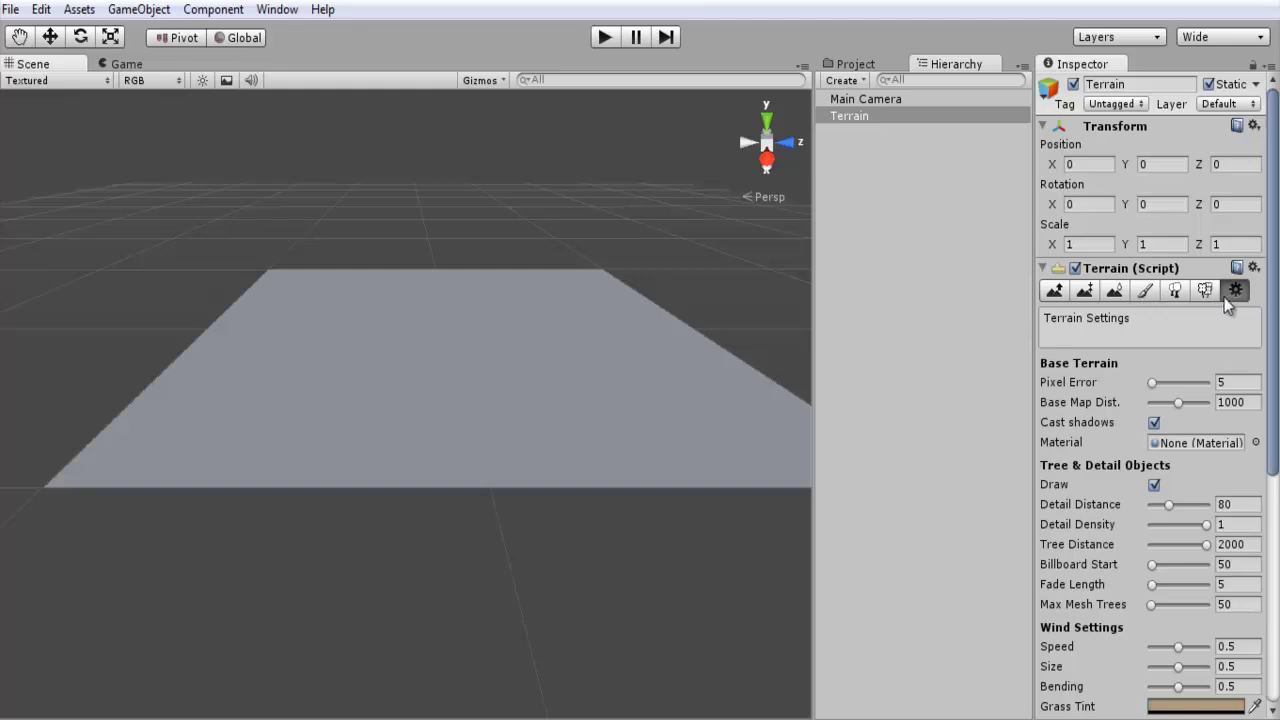
# Open the Heightmap Import Raw file picker, then close it without importing anything.
pyautogui.scroll(-3, 1255, 362)
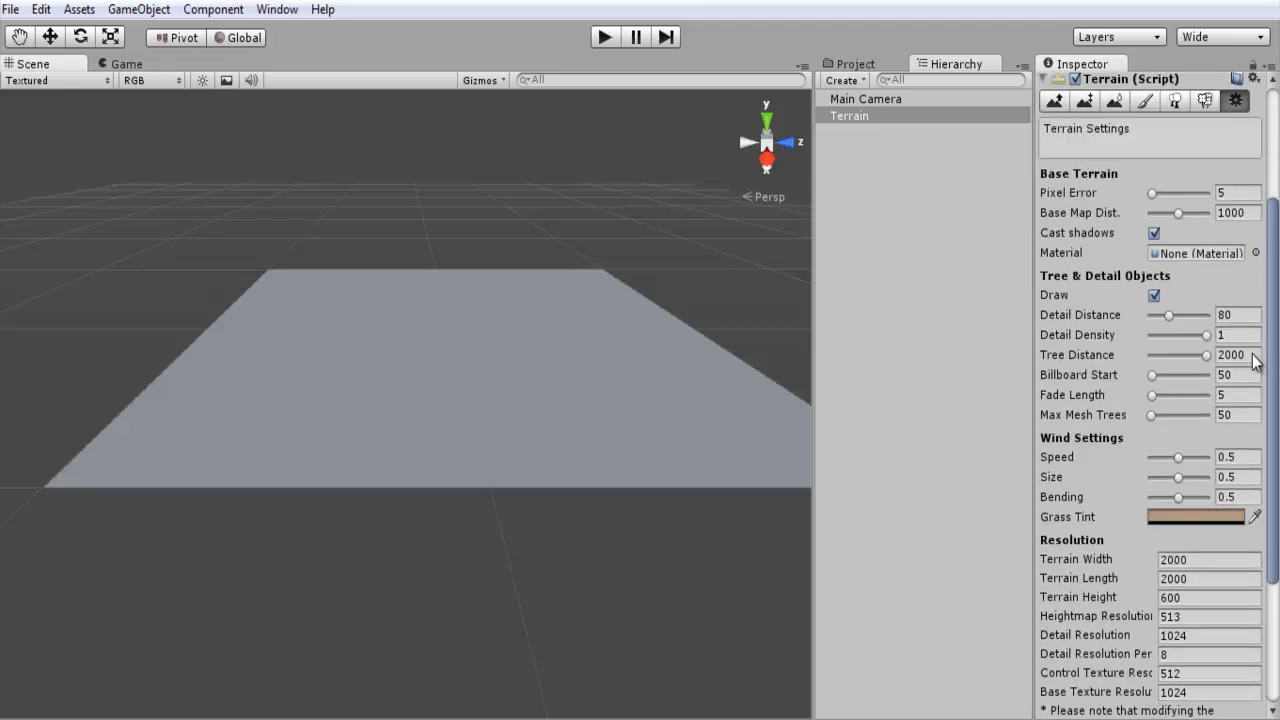
pyautogui.scroll(-3, 1255, 362)
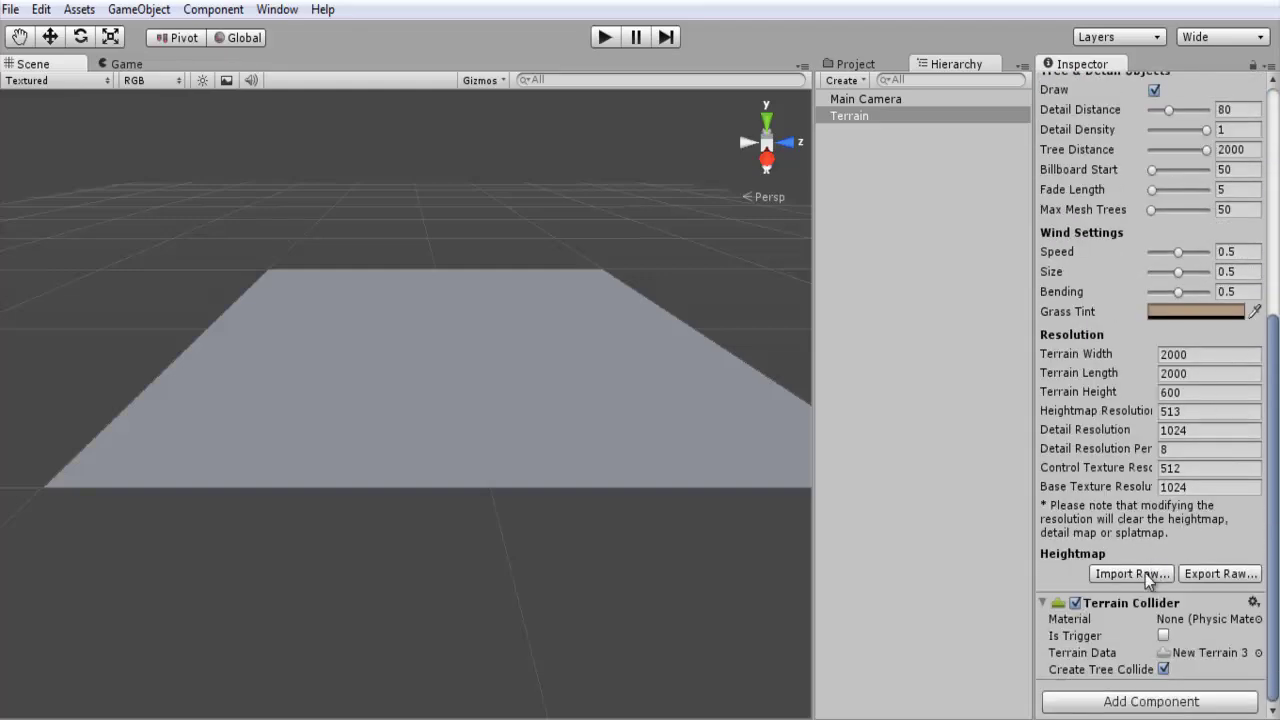
pyautogui.click(1123, 567)
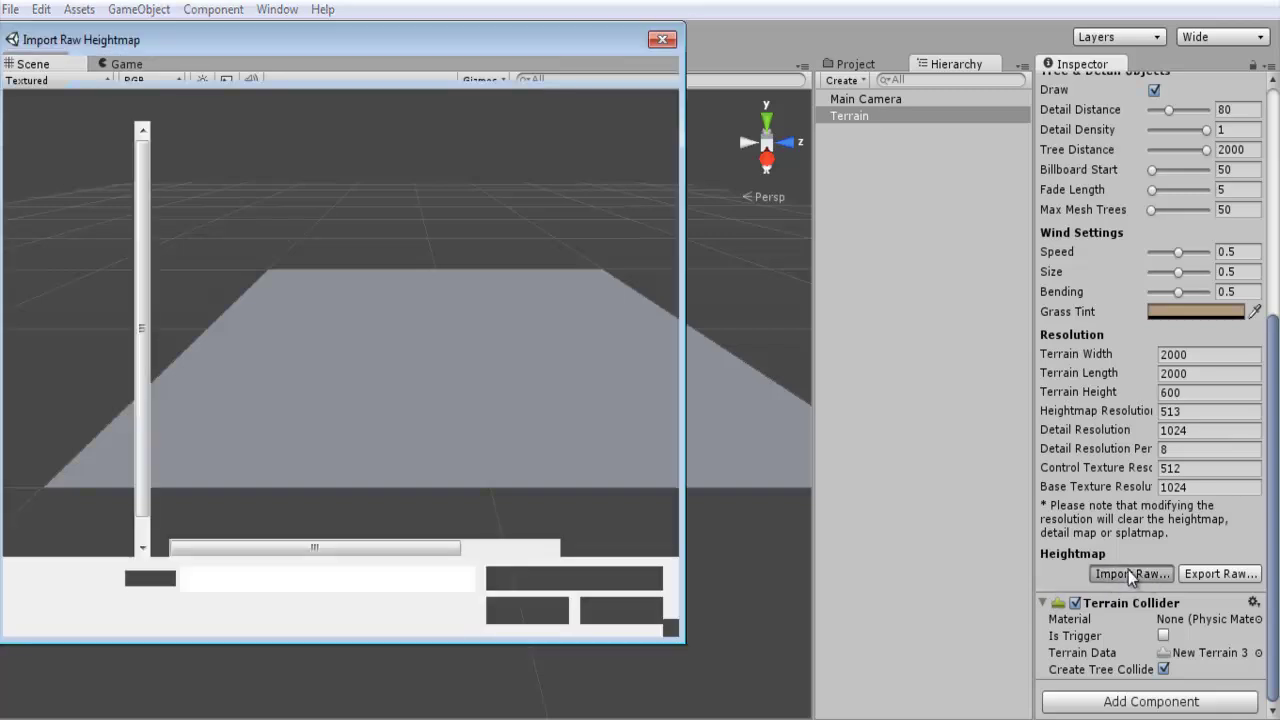
pyautogui.click(668, 26)
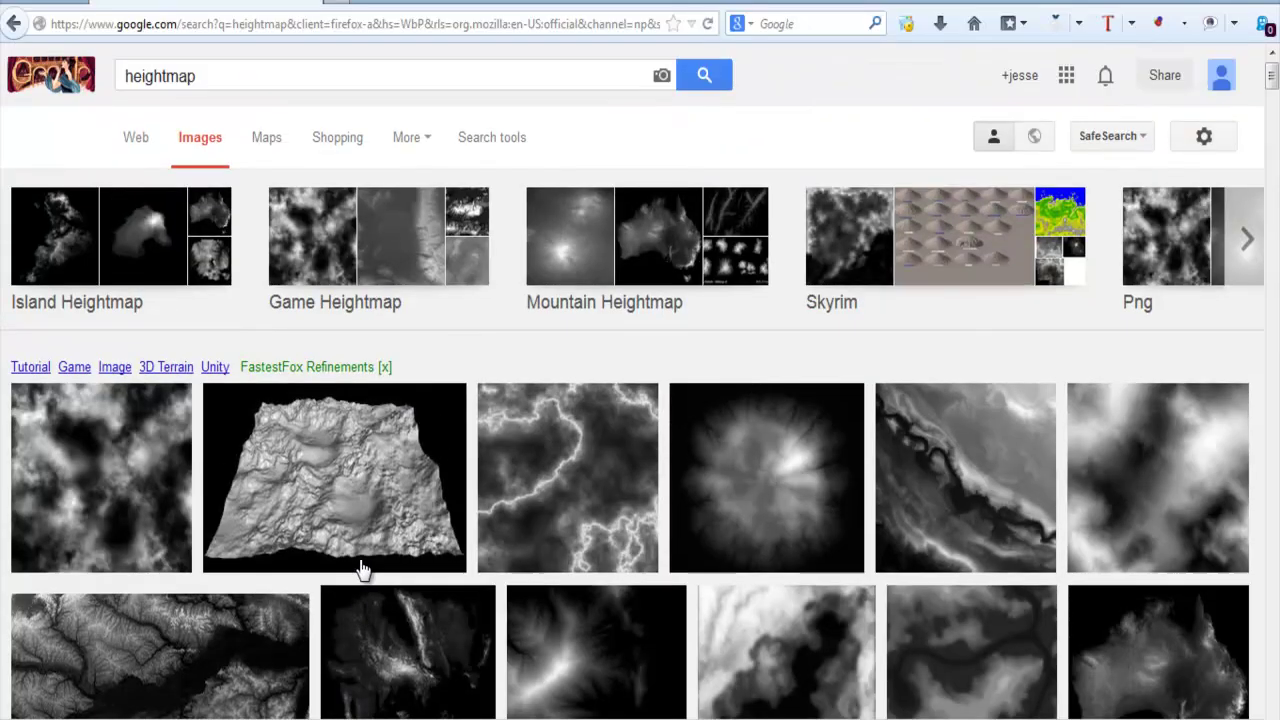
# Browse the Google Images results for 'heightmap', scrolling through the grayscale terrain thumbnails.
pyautogui.click(276, 86)
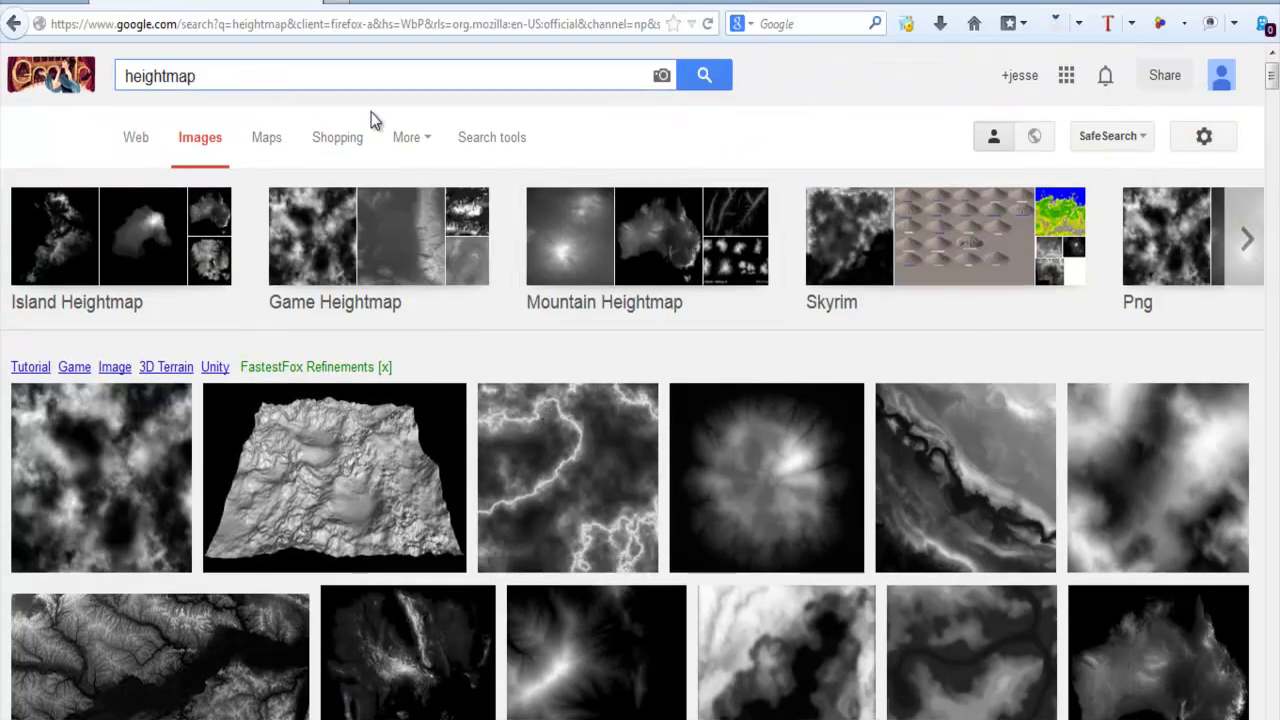
pyautogui.scroll(-3, 372, 125)
pyautogui.scroll(1, 420, 240)
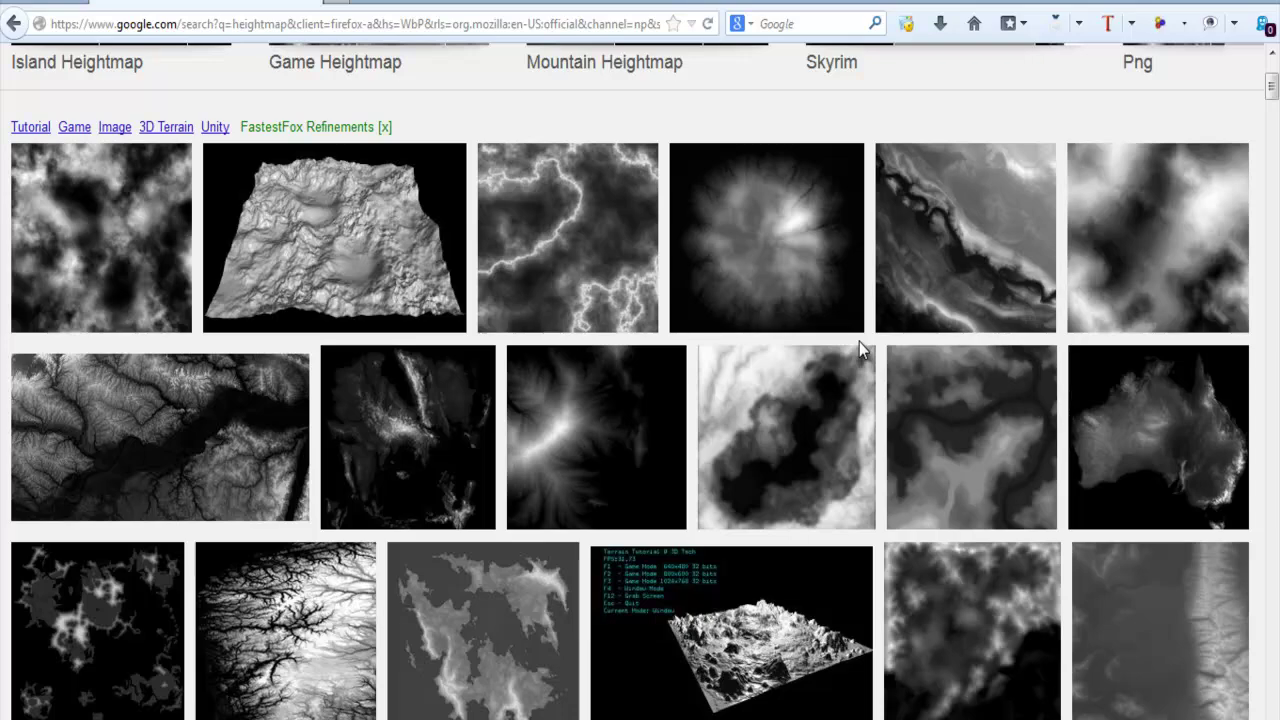
pyautogui.scroll(3, 852, 360)
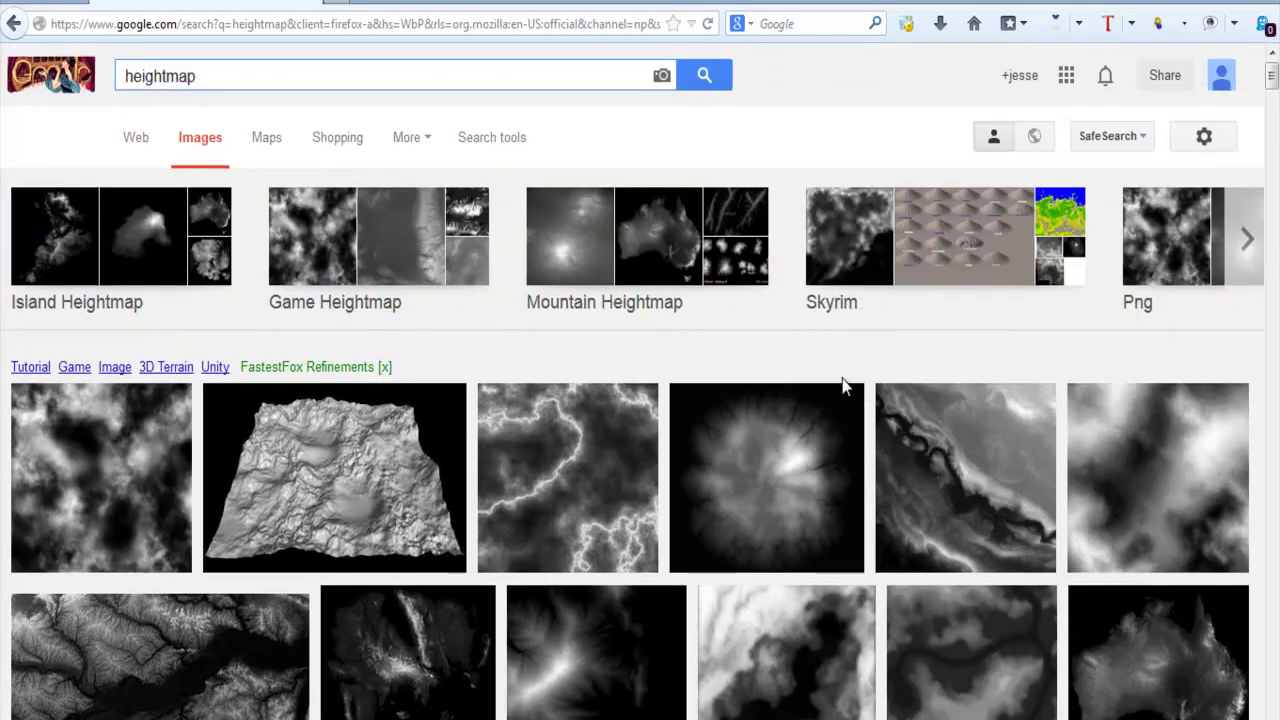
pyautogui.scroll(-5, 843, 380)
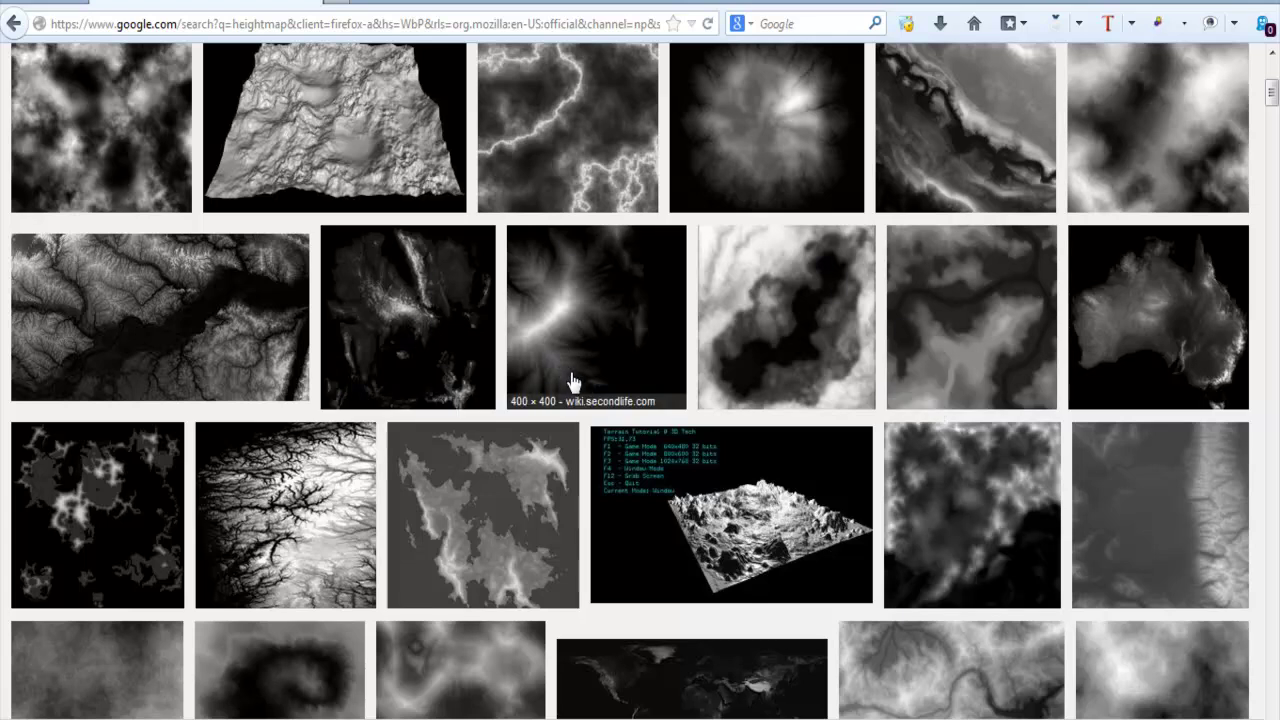
pyautogui.scroll(2, 690, 405)
pyautogui.scroll(2, 690, 405)
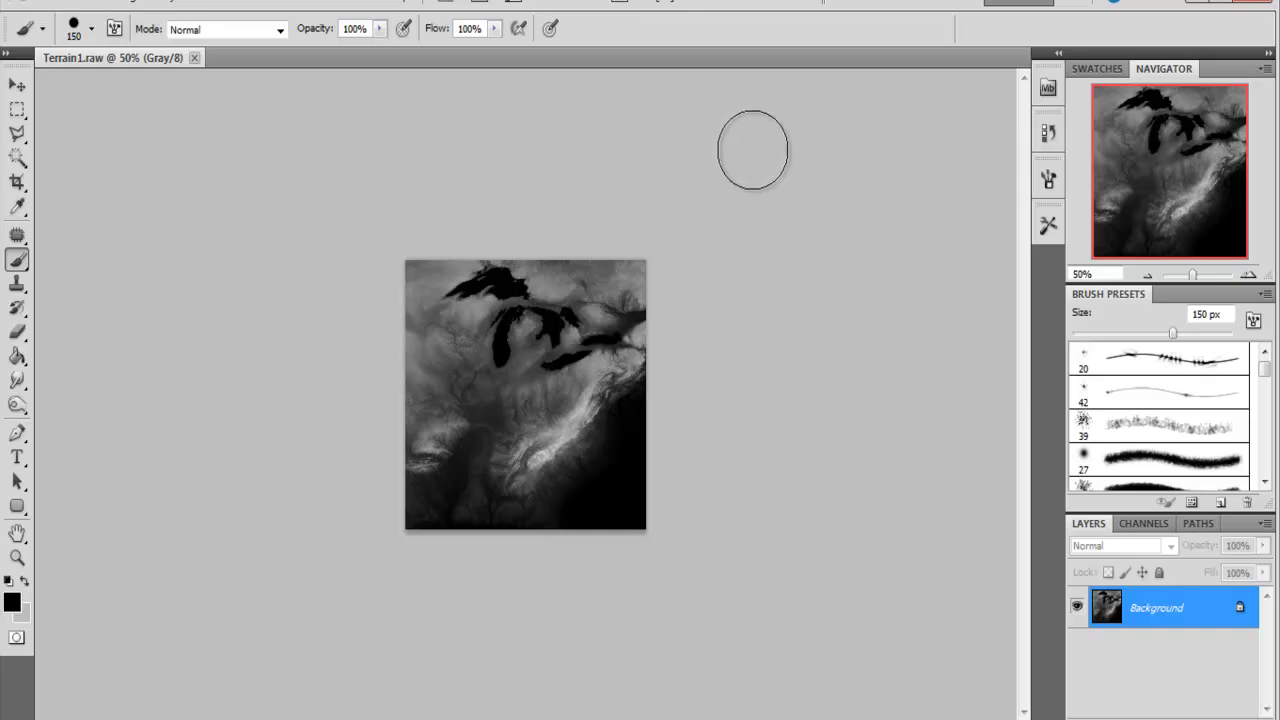
# Zoom the Terrain1.raw heightmap in to 100%.
pyautogui.hotkey('ctrl', '+')
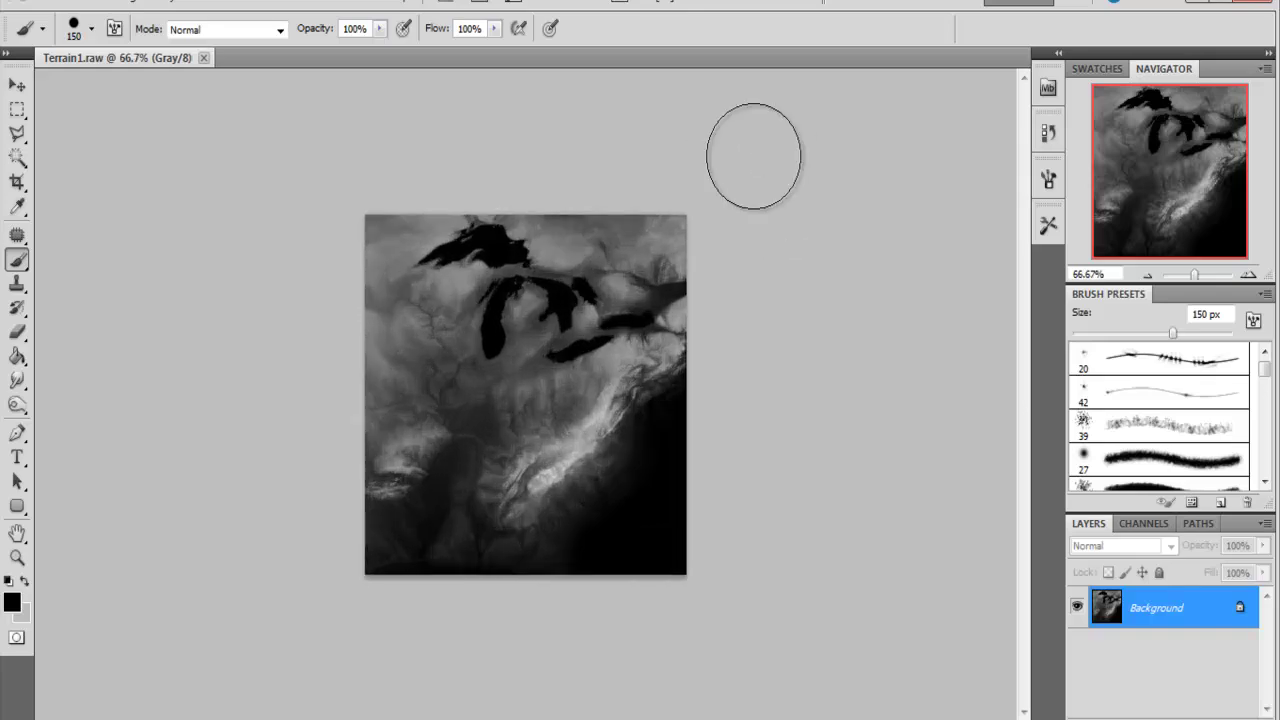
pyautogui.hotkey('ctrl', '+')
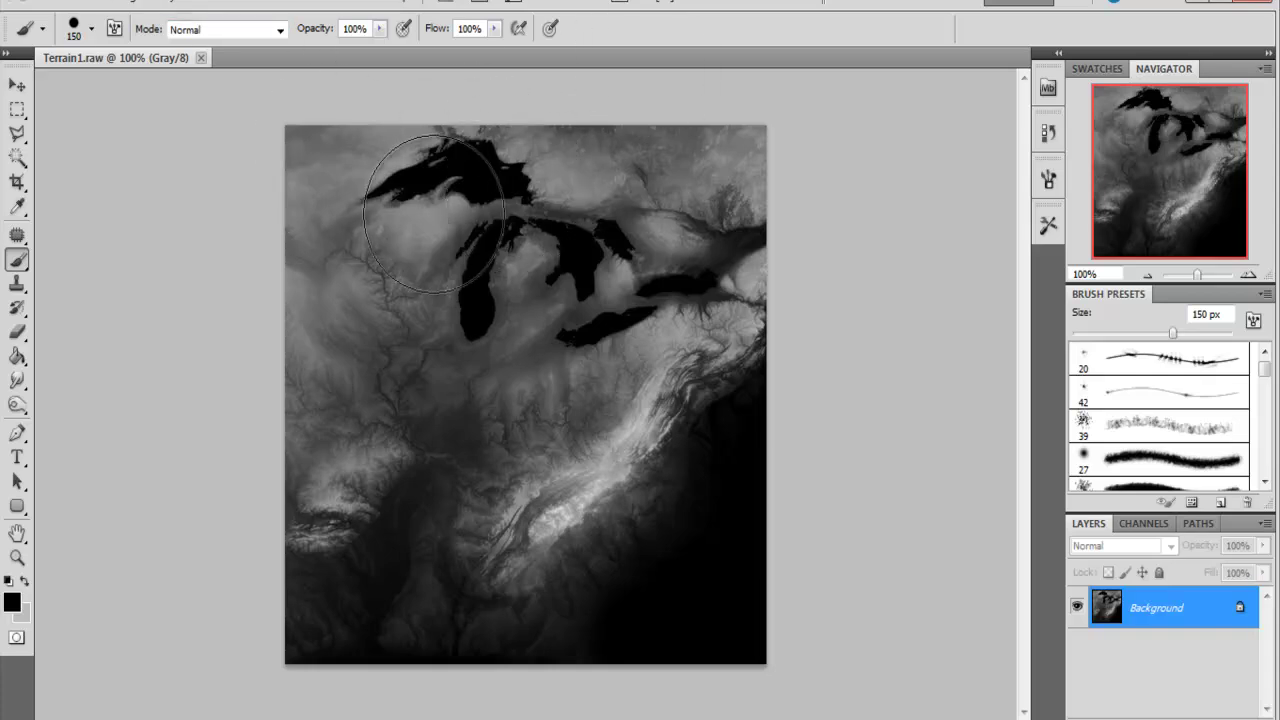
# Check Image Size shows 512 × 512 pixels and close it unchanged.
pyautogui.click(140, 14)
pyautogui.click(172, 148)
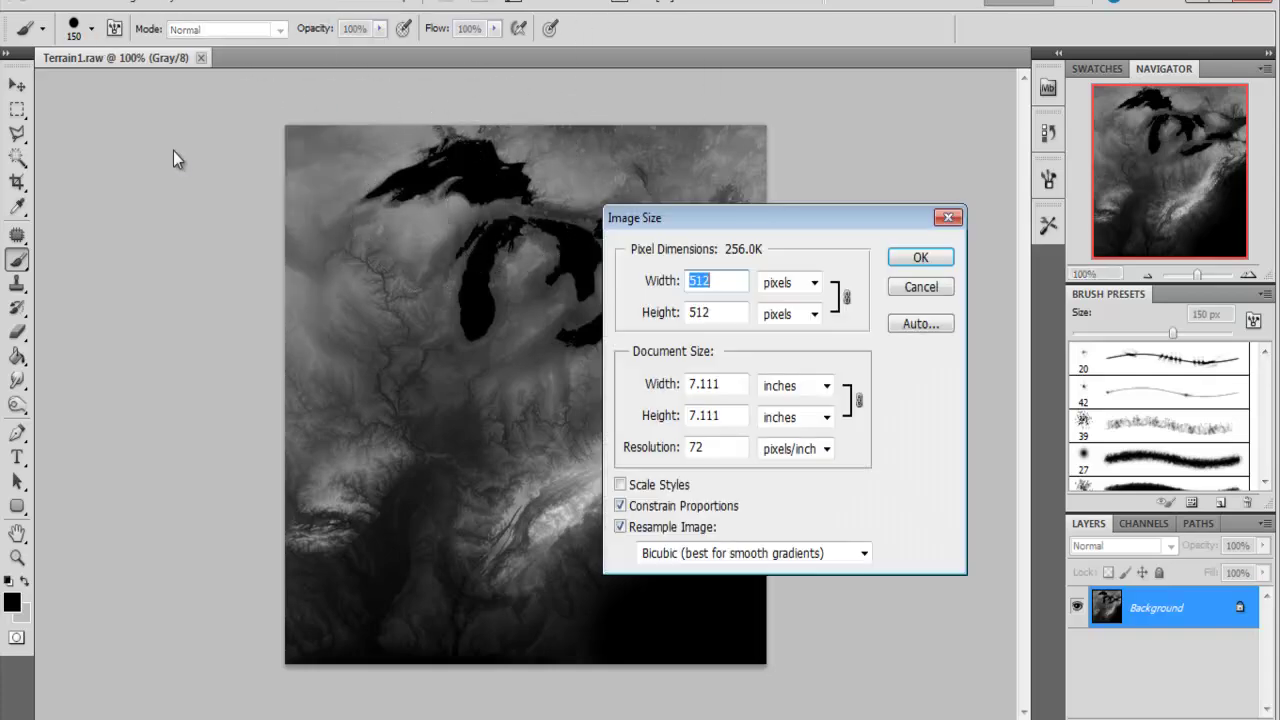
pyautogui.click(916, 259)
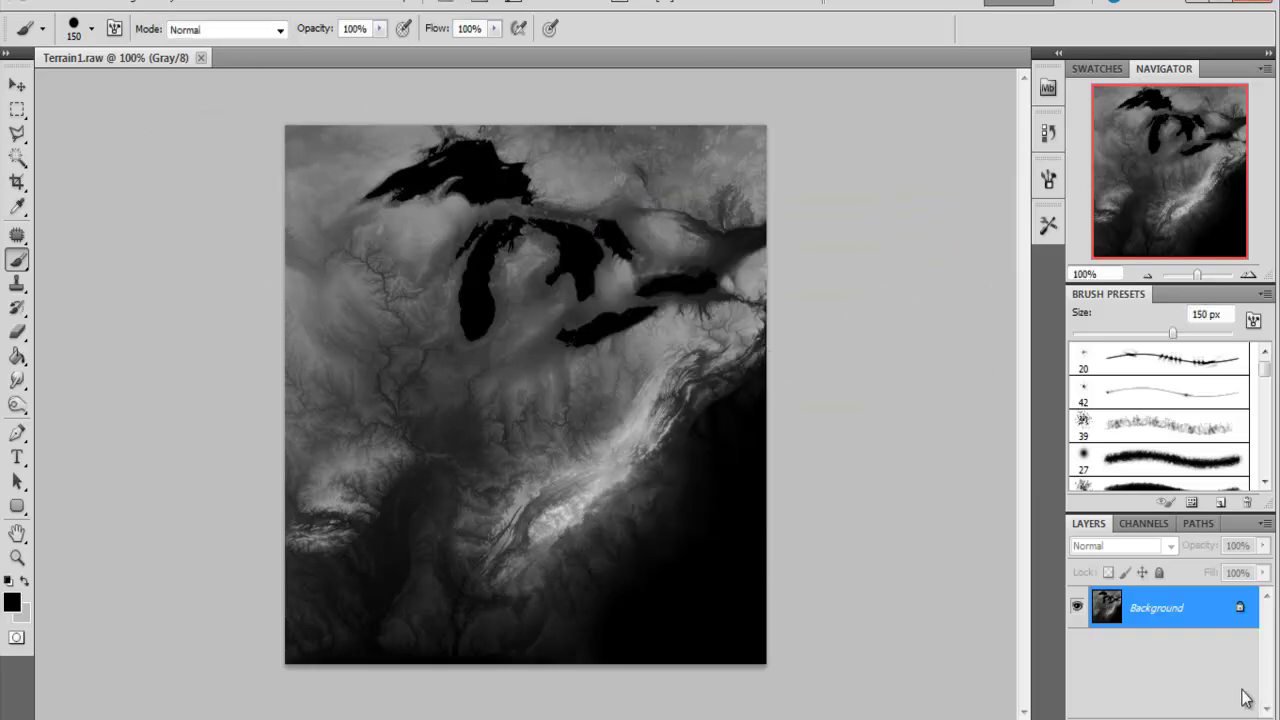
# Keep Image > Mode as Grayscale, then dismiss the File menu without saving.
pyautogui.click(127, 2)
pyautogui.moveTo(139, 20)
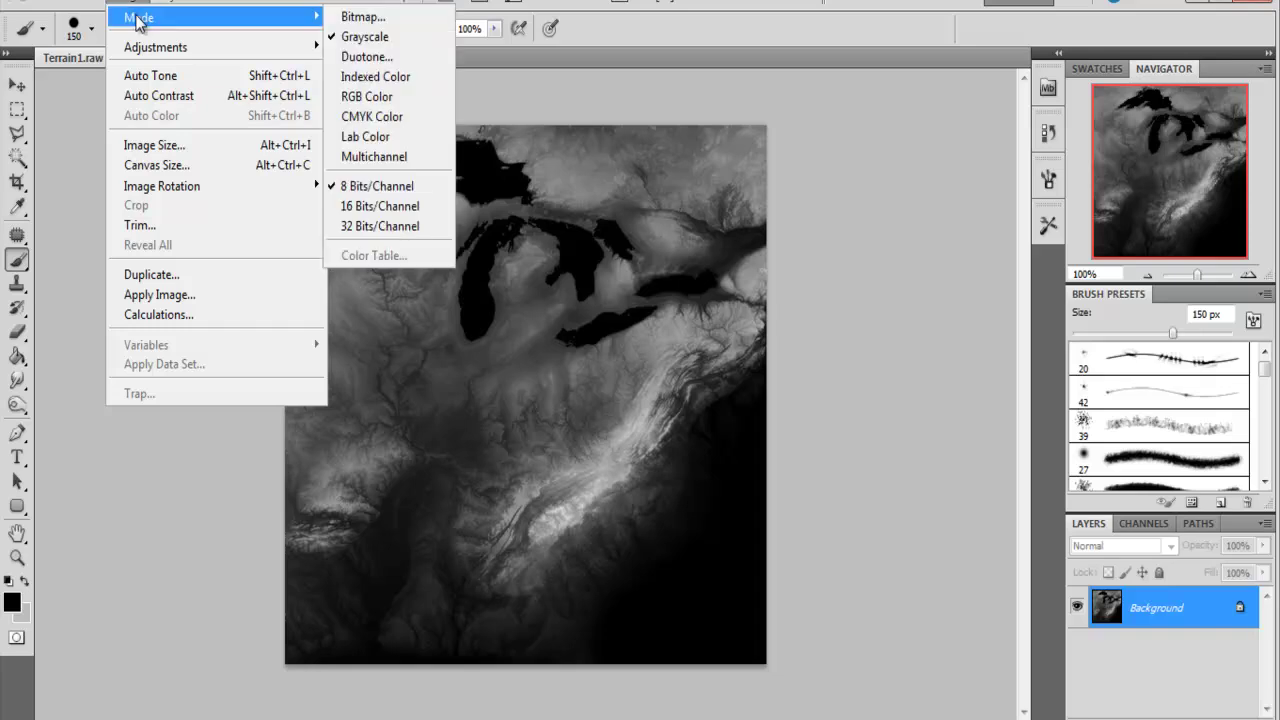
pyautogui.click(378, 36)
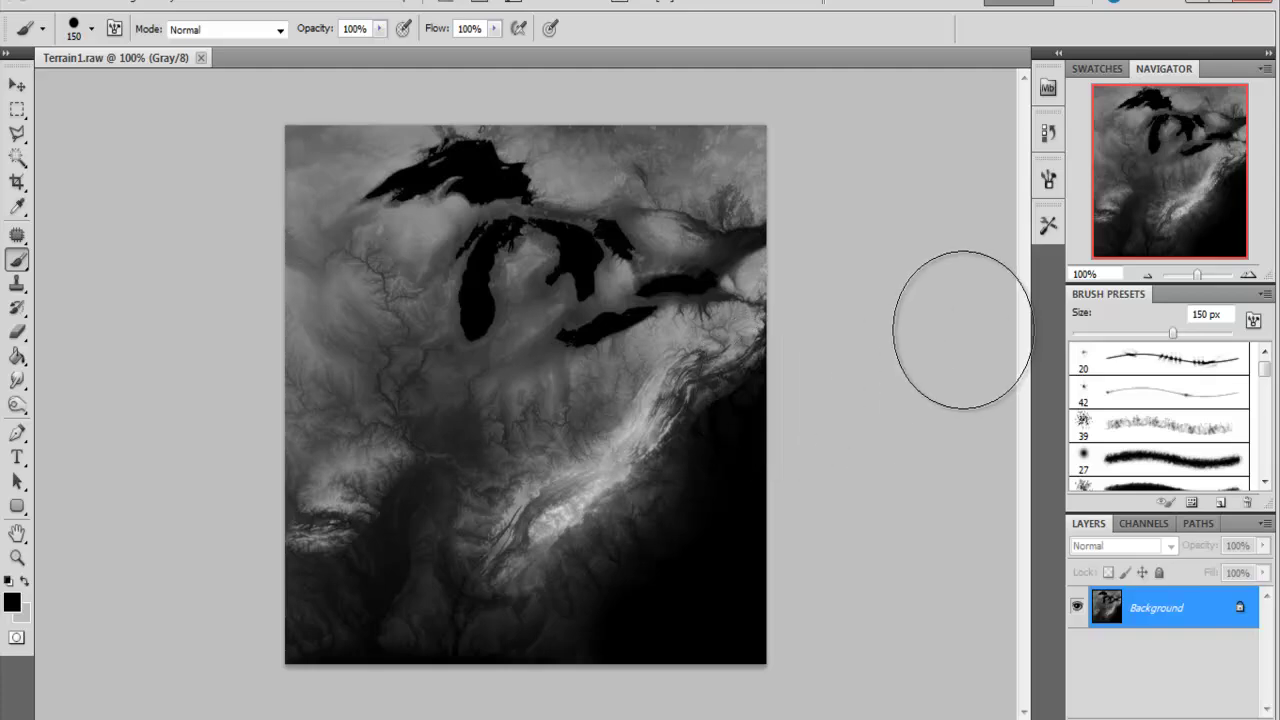
pyautogui.click(68, 3)
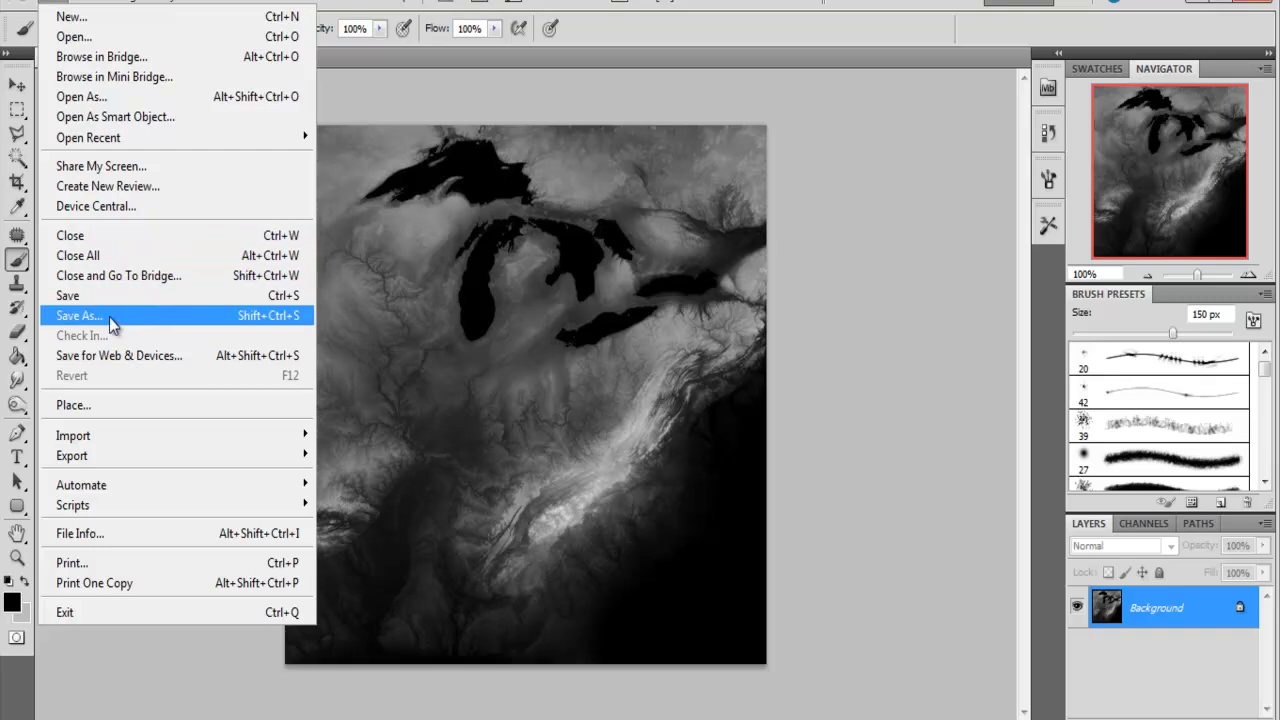
pyautogui.press('Escape')
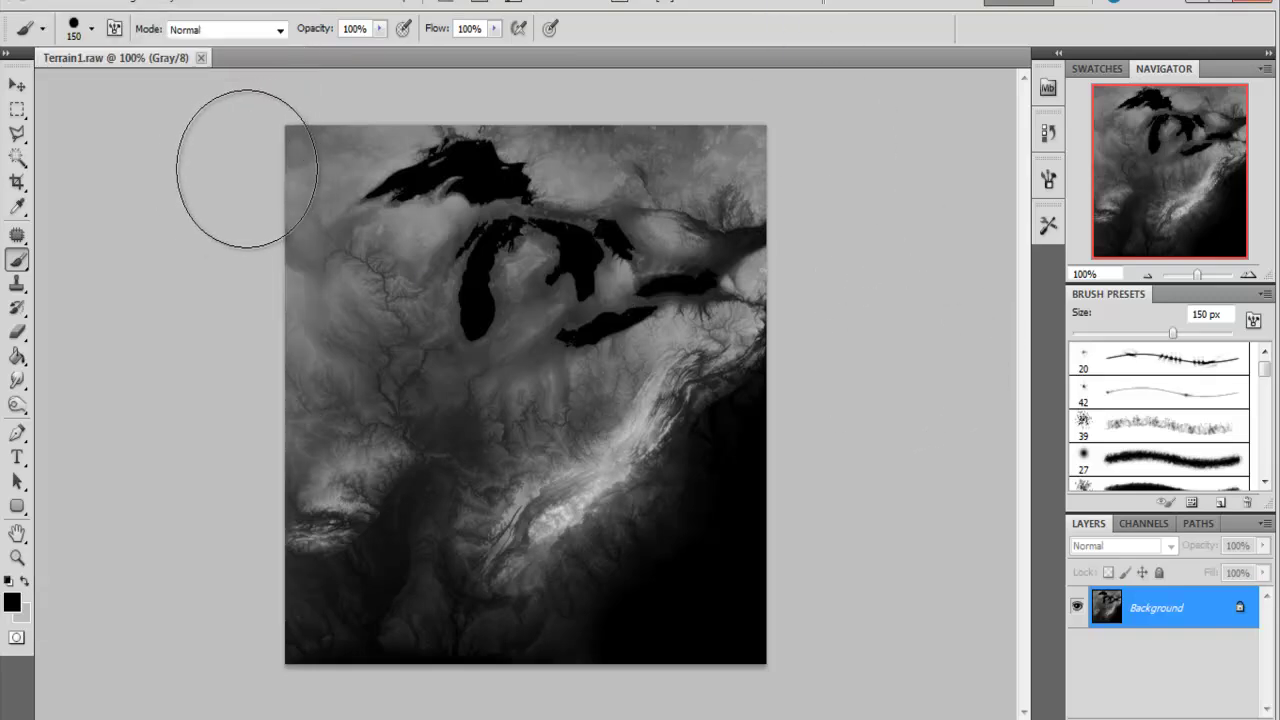
# Convert the locked background into Layer 0 and set the foreground colour to black.
pyautogui.doubleClick(1163, 604)
pyautogui.click(929, 242)
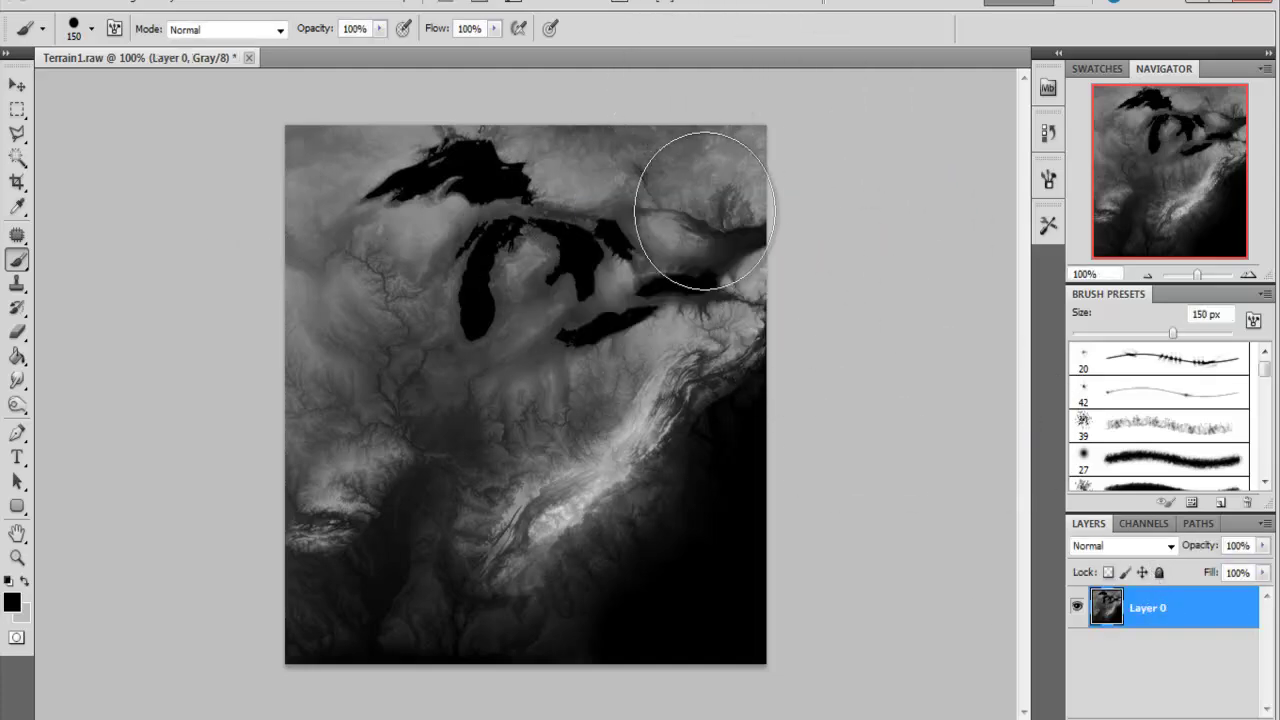
pyautogui.click(12, 602)
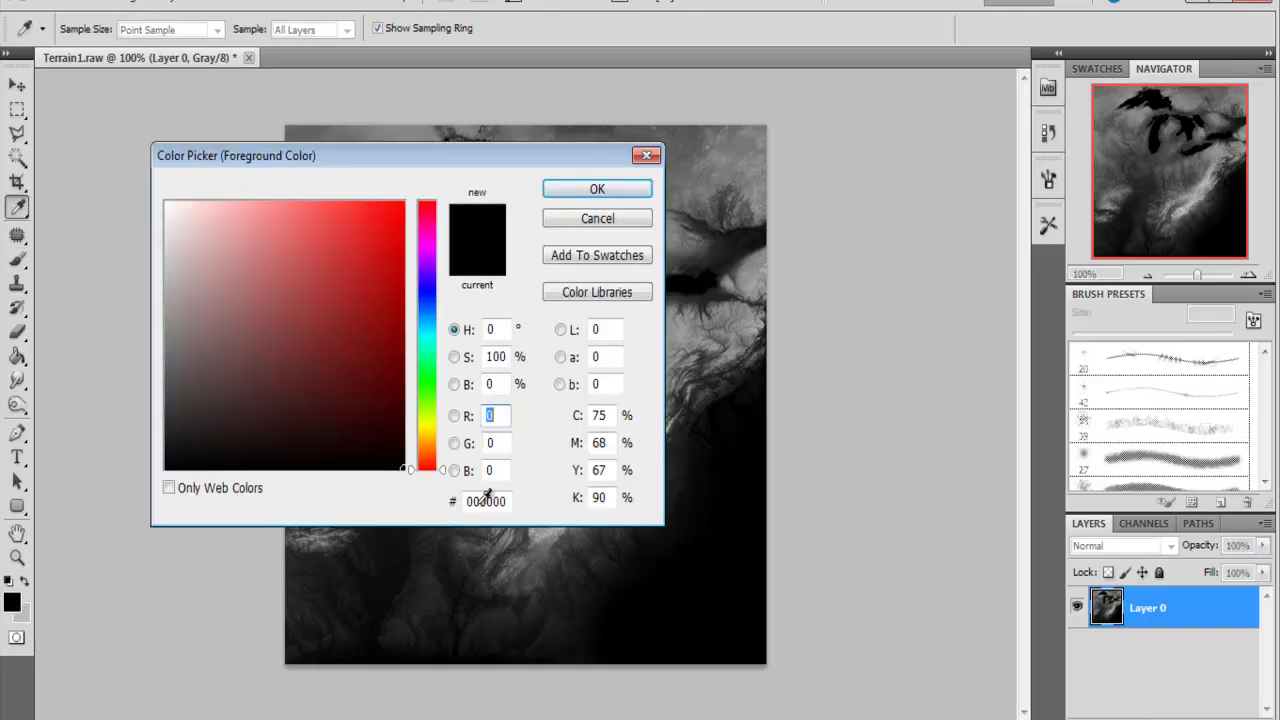
pyautogui.click(565, 219)
pyautogui.press('b')
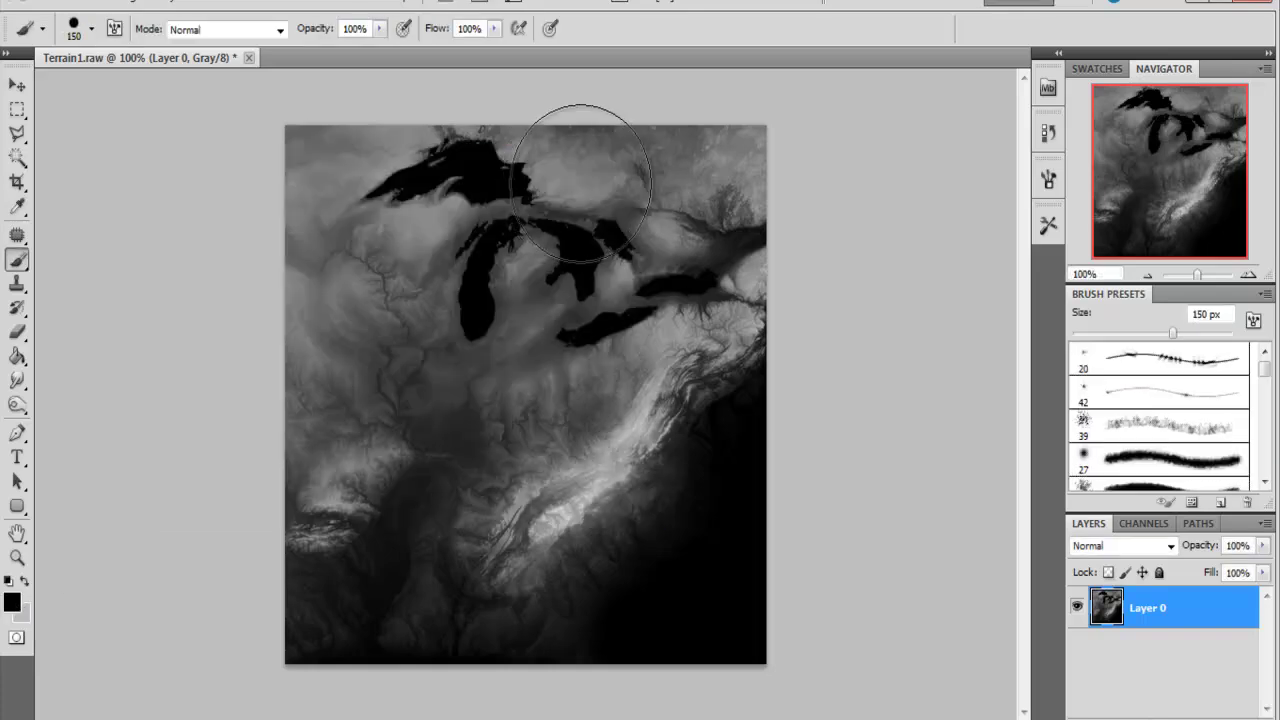
pyautogui.click(12, 602)
pyautogui.moveTo(200, 350); pyautogui.dragTo(814, 586)
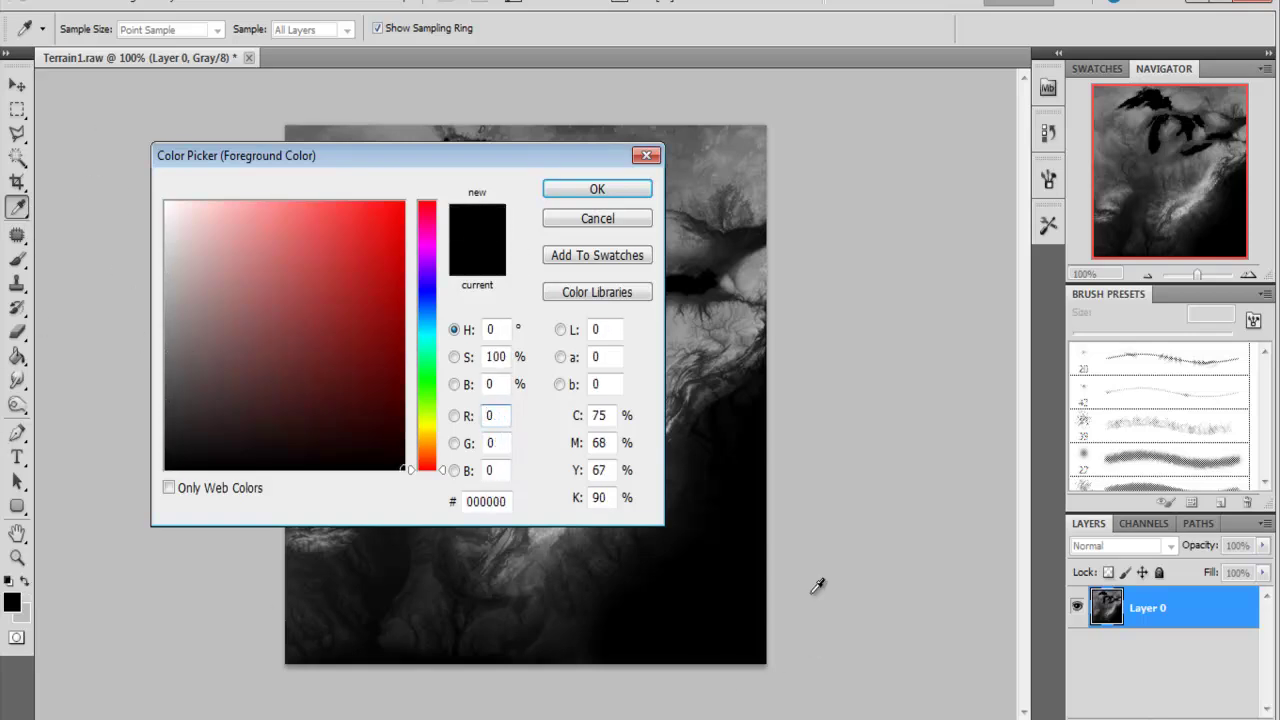
pyautogui.click(606, 192)
# Brush black over the image edges outside the central region.
pyautogui.press('b')
pyautogui.click(793, 335)
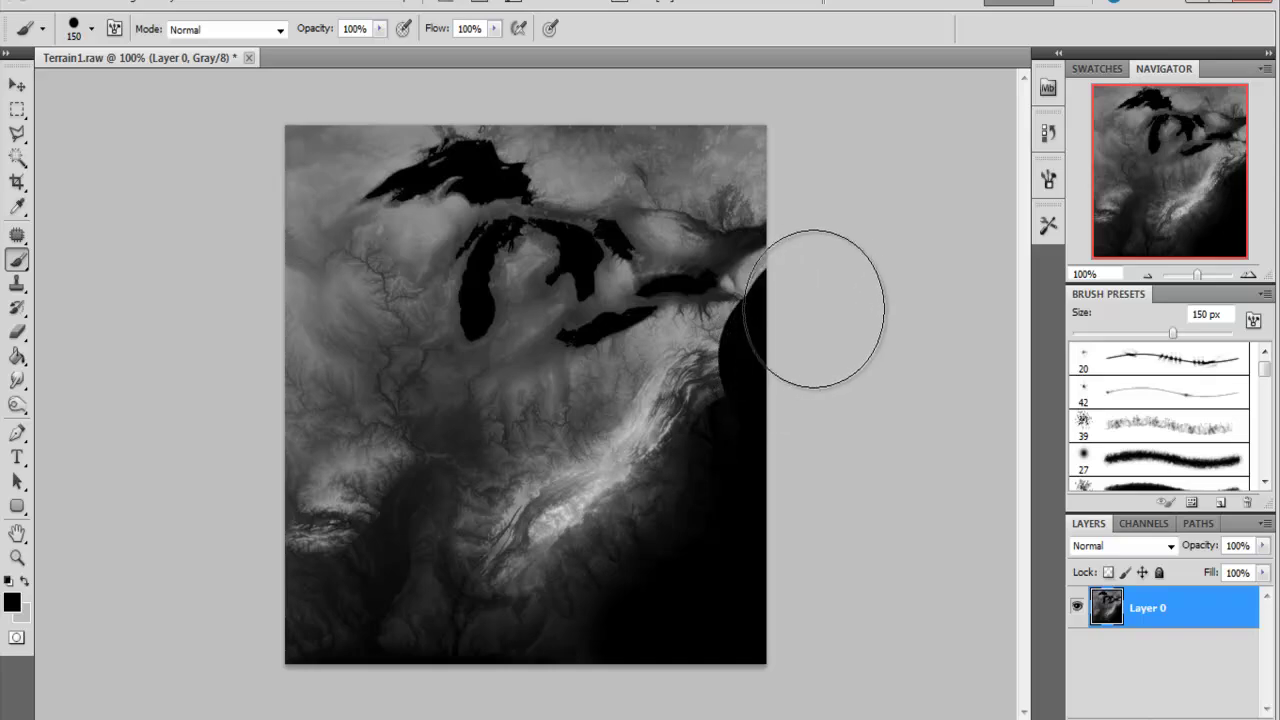
pyautogui.moveTo(813, 308)
pyautogui.mouseDown()
pyautogui.moveTo(774, 157)
pyautogui.moveTo(594, 100)
pyautogui.moveTo(383, 114)
pyautogui.moveTo(280, 176)
pyautogui.moveTo(223, 391)
pyautogui.moveTo(277, 557)
pyautogui.moveTo(386, 634)
pyautogui.moveTo(701, 607)
pyautogui.moveTo(829, 271)
pyautogui.moveTo(766, 149)
pyautogui.moveTo(771, 420)
pyautogui.moveTo(598, 572)
pyautogui.moveTo(320, 557)
pyautogui.moveTo(309, 229)
pyautogui.moveTo(771, 177)
pyautogui.moveTo(785, 210)
pyautogui.mouseUp()
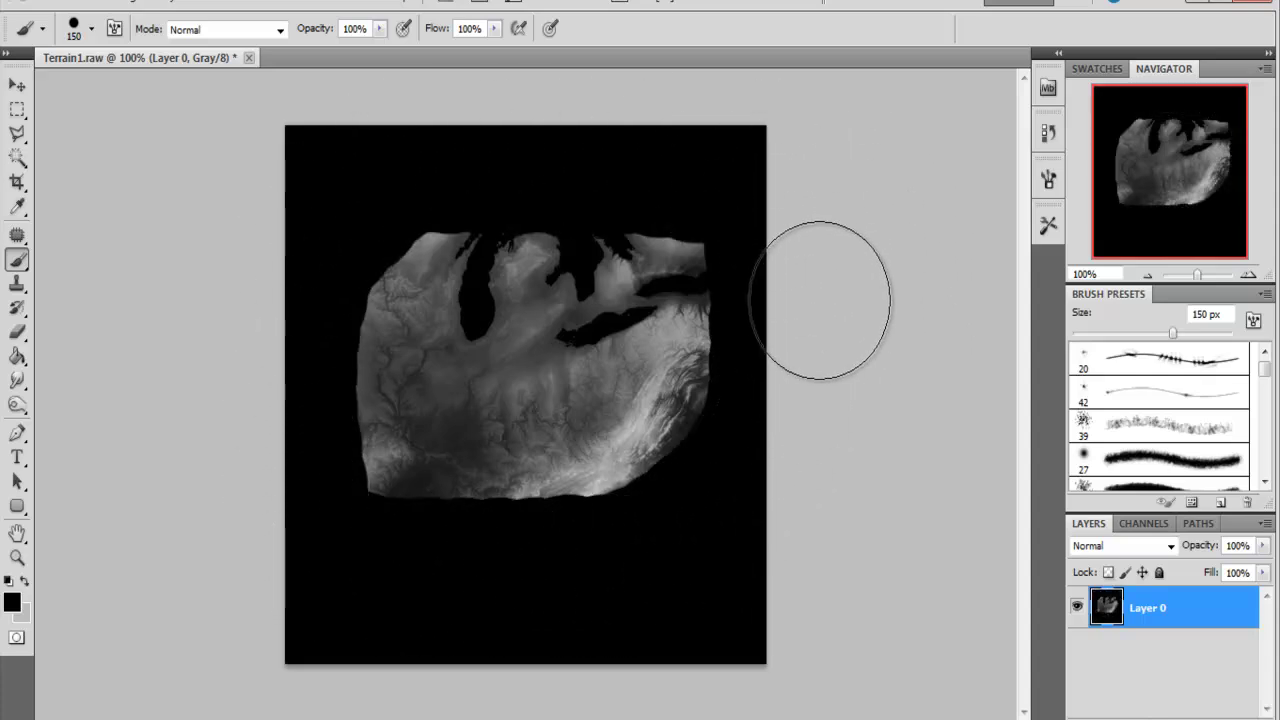
# Close Terrain1.raw without saving and return to Unity.
pyautogui.click(252, 59)
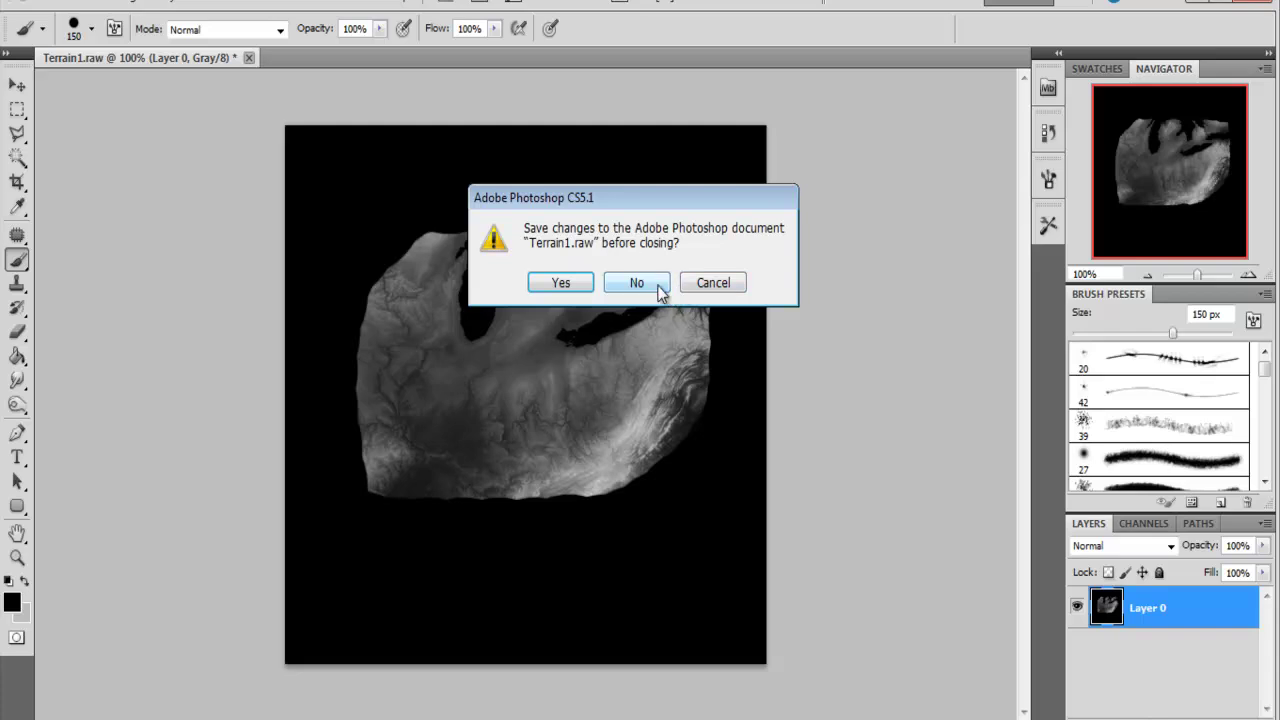
pyautogui.click(658, 288)
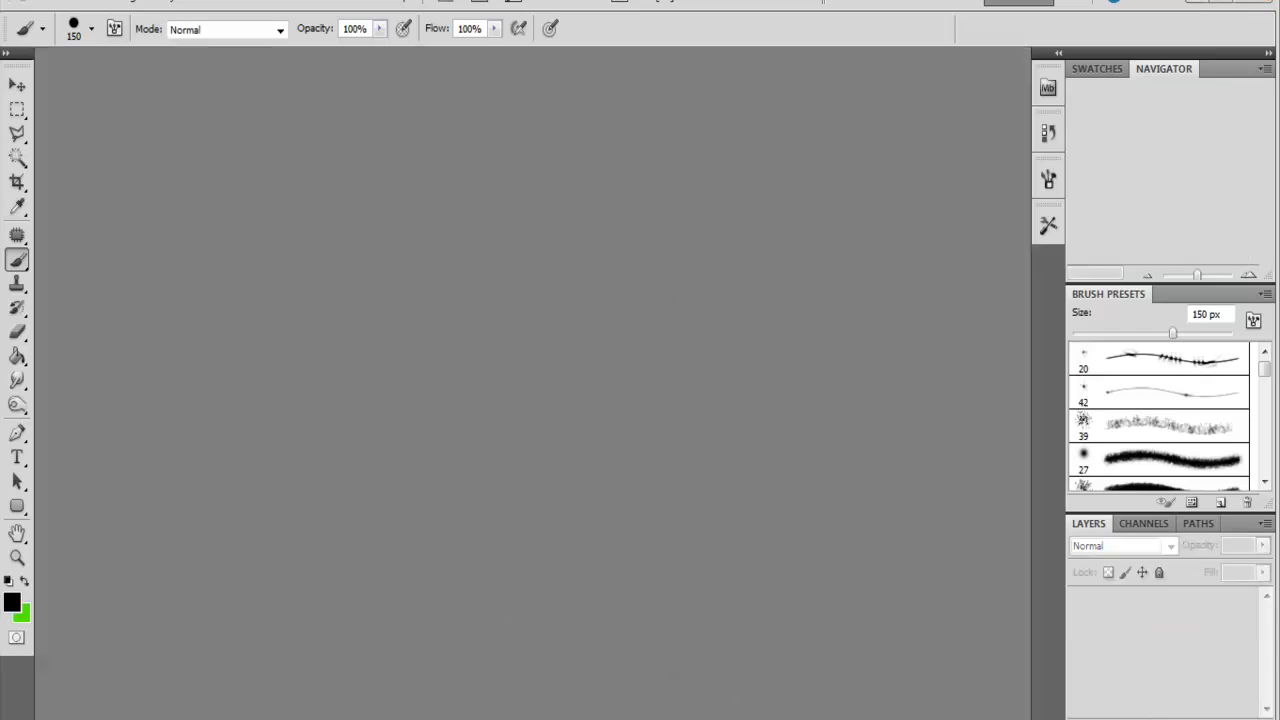
pyautogui.click(1200, 2)
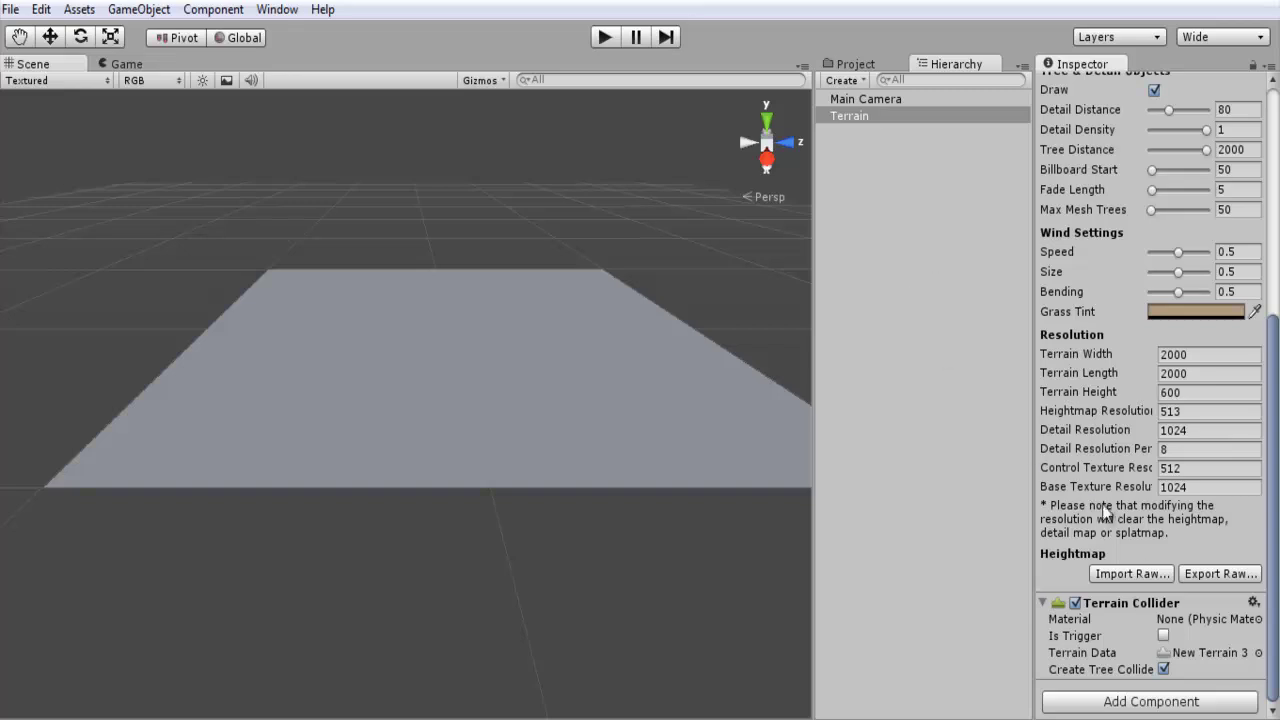
# Select the Terrain and choose the .raw file through Import Raw....
pyautogui.click(857, 61)
pyautogui.click(943, 61)
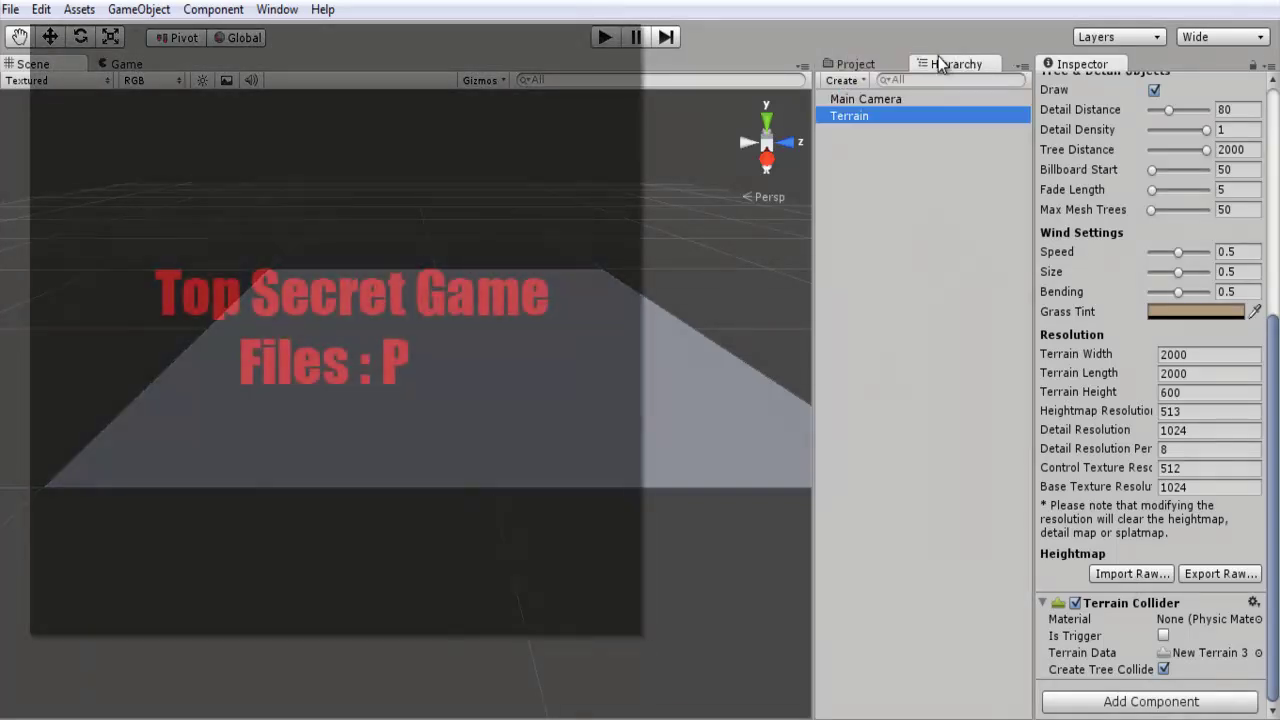
pyautogui.click(1118, 576)
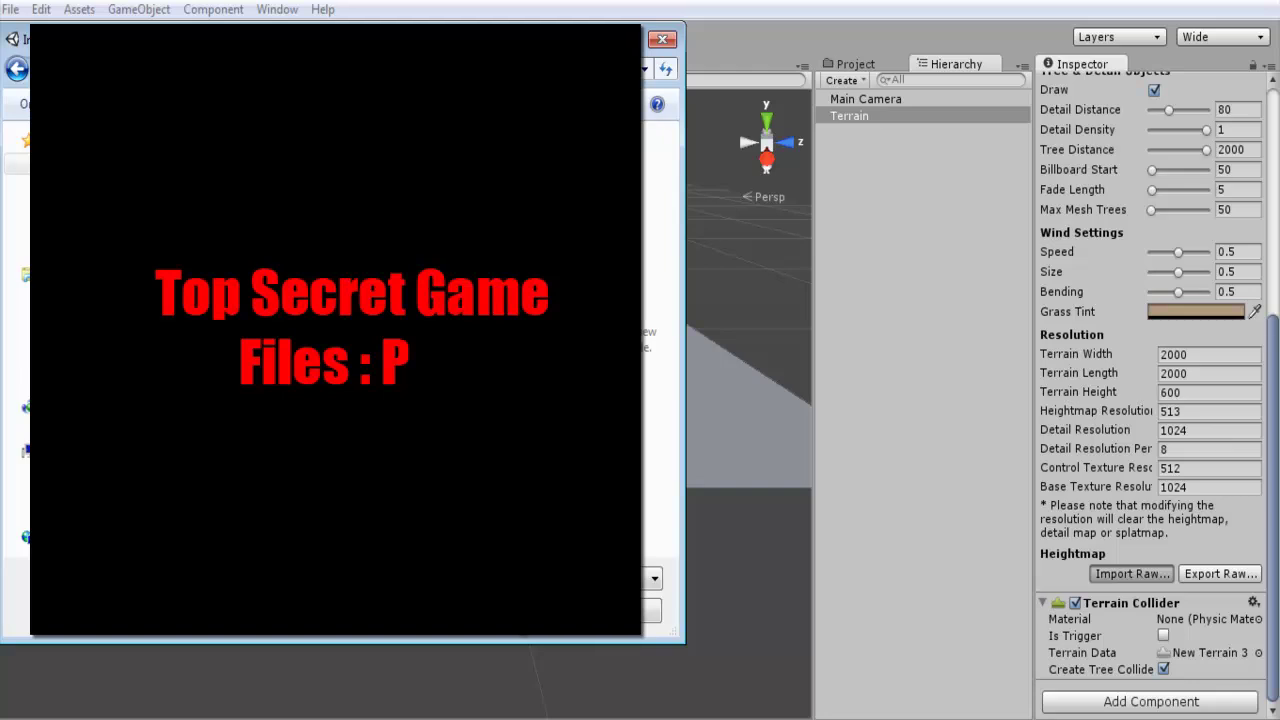
pyautogui.press('Return')
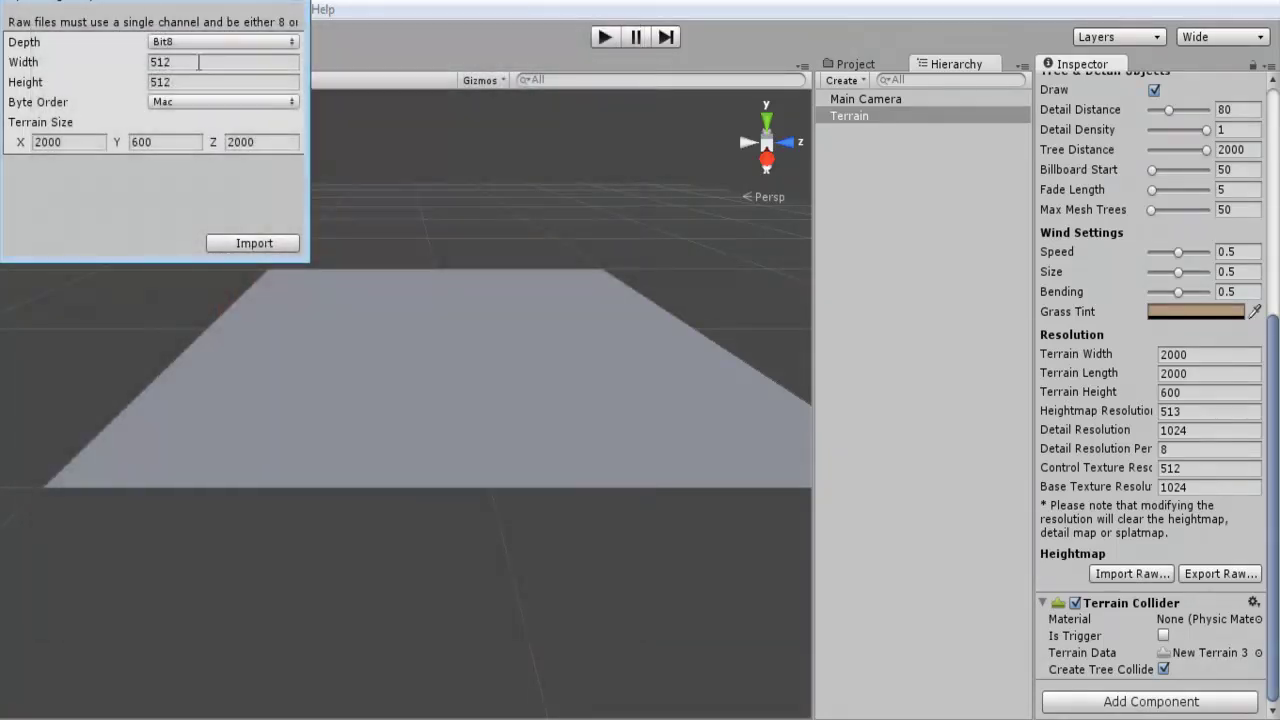
# Confirm width and height of 512 and set Byte Order to Windows.
pyautogui.click(195, 83)
pyautogui.click(178, 61)
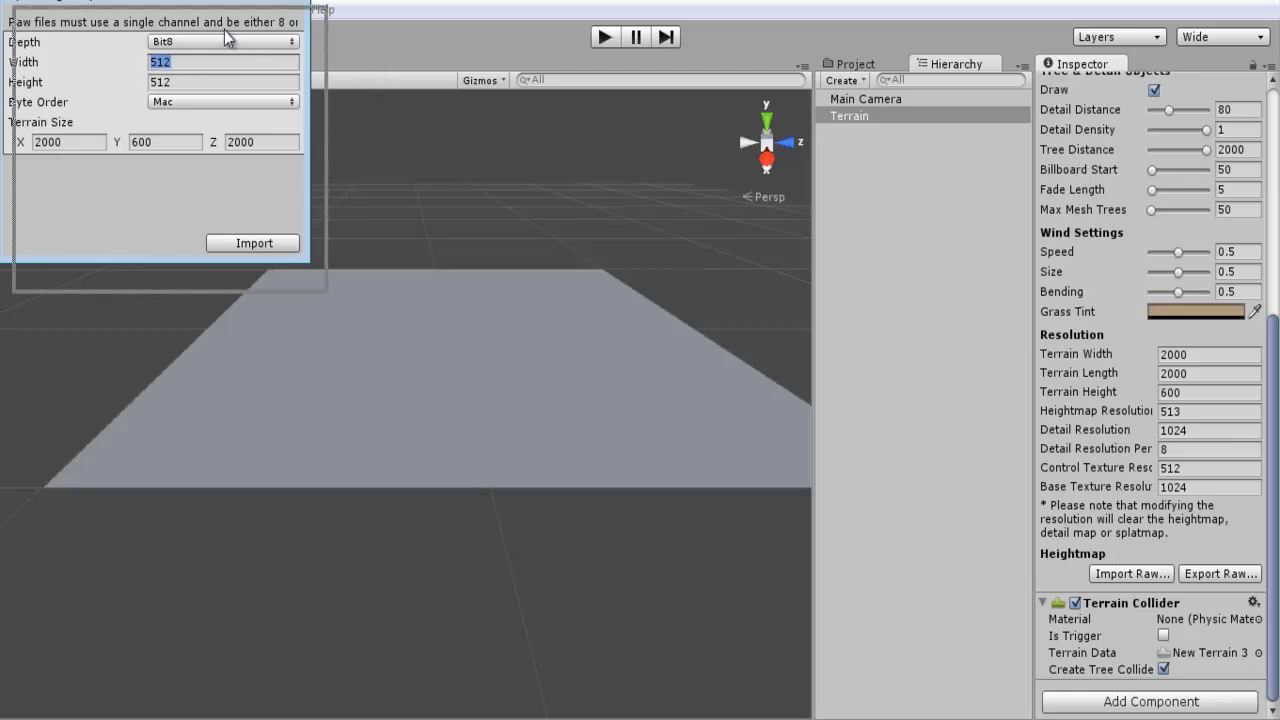
pyautogui.click(244, 138)
pyautogui.click(241, 181)
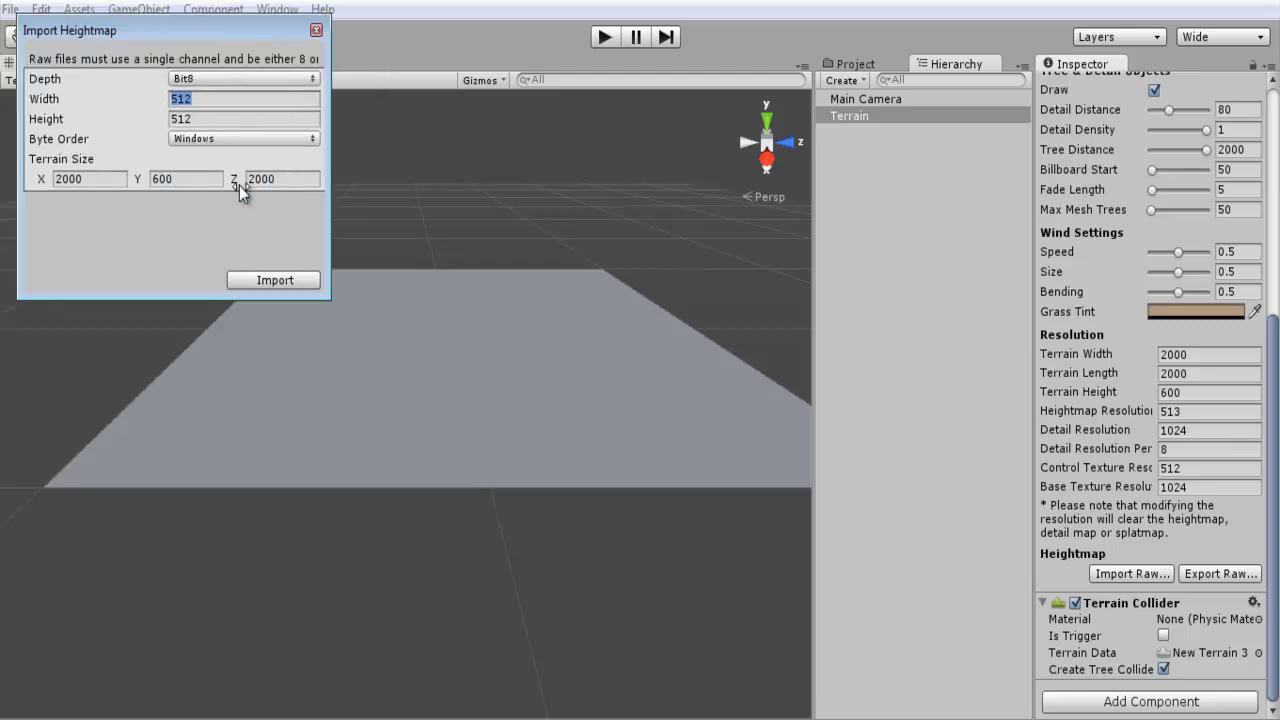
# Import the 512 × 512 heightmap and orbit over the resulting jagged relief and lake basins.
pyautogui.click(273, 280)
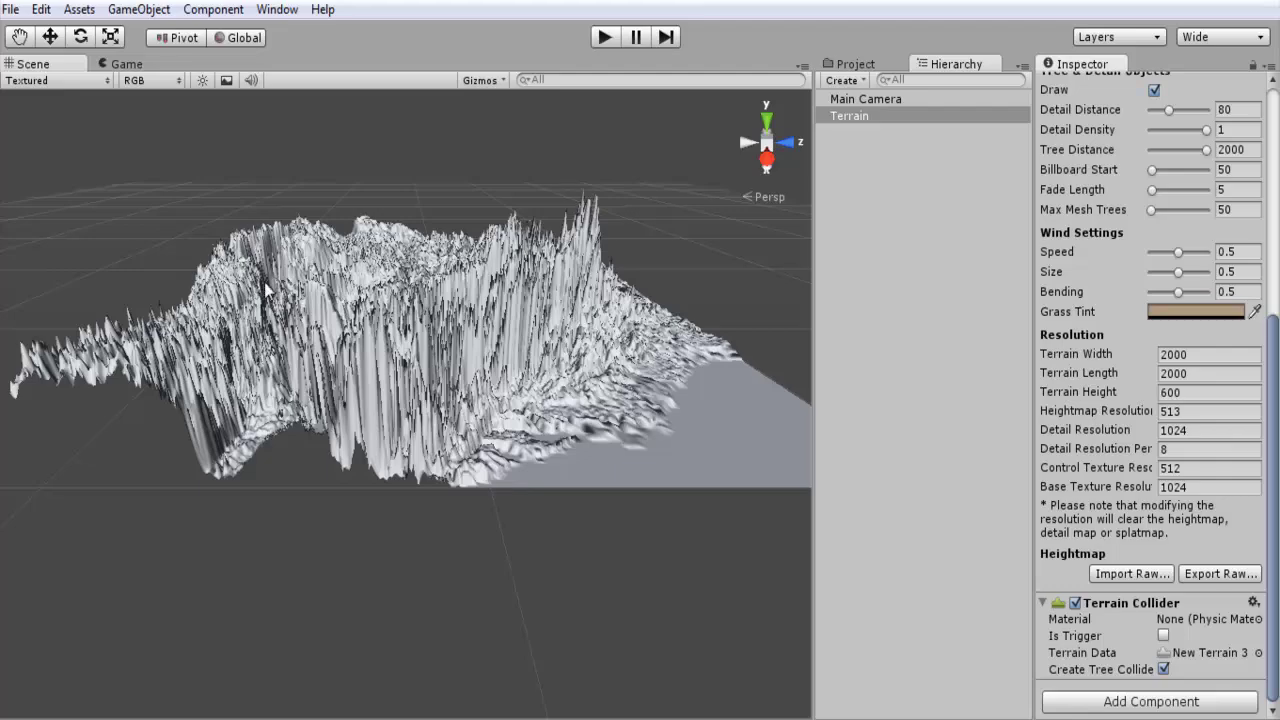
pyautogui.keyDown('alt'); pyautogui.moveTo(266, 288); pyautogui.dragTo(1197, 560); pyautogui.keyUp('alt')
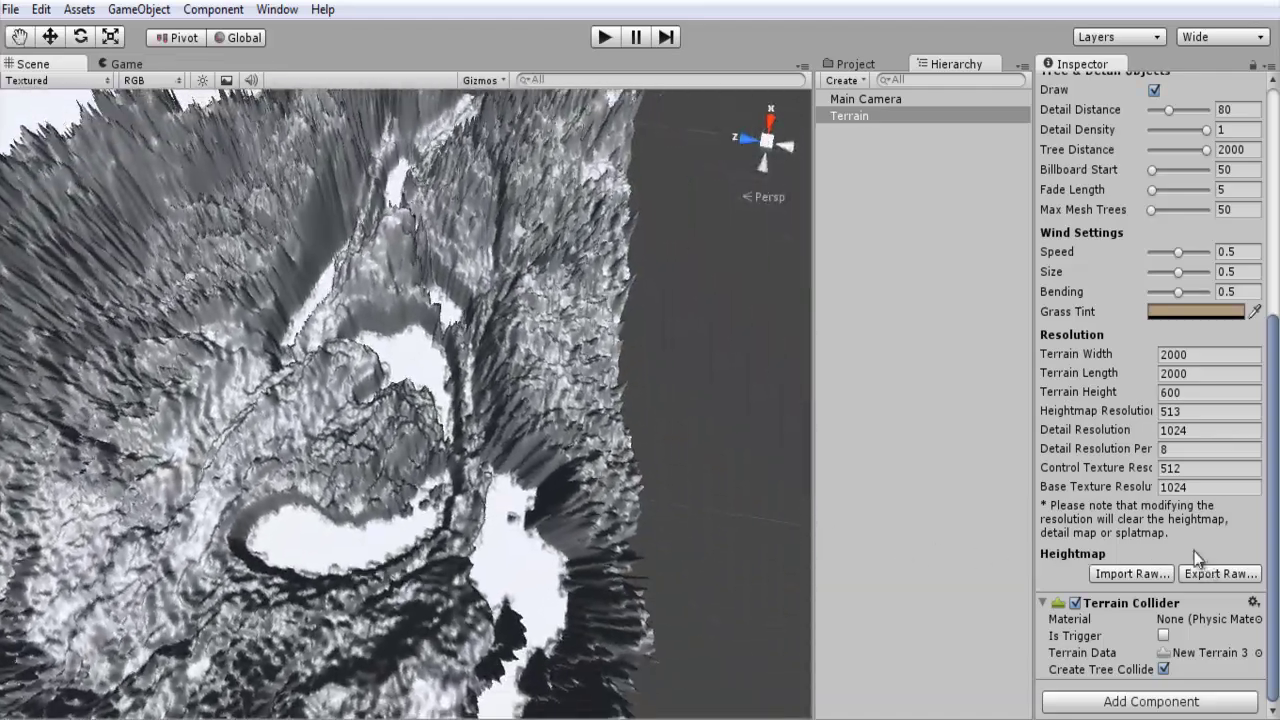
pyautogui.moveTo(170, 340)
pyautogui.keyDown('alt'); pyautogui.mouseDown()
pyautogui.moveTo(140, 330)
pyautogui.moveTo(400, 338)
pyautogui.moveTo(452, 452)
pyautogui.moveTo(388, 318)
pyautogui.mouseUp(); pyautogui.keyUp('alt')
pyautogui.press('F2')
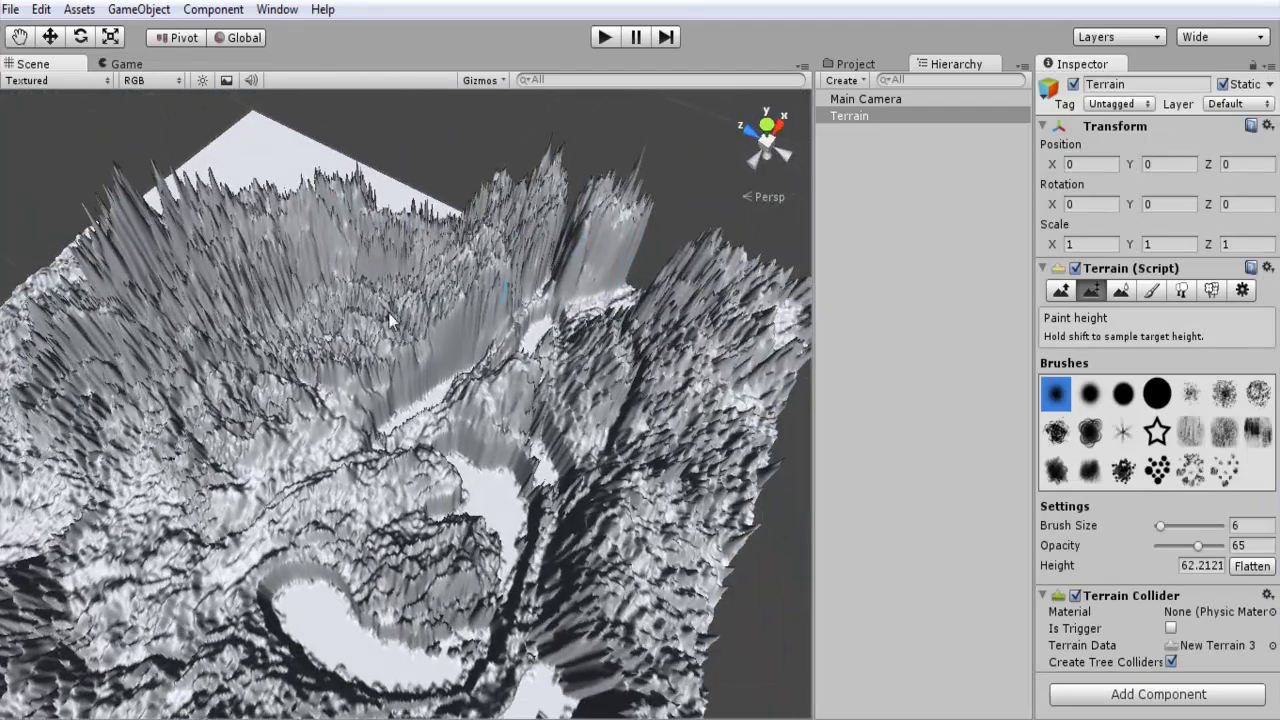
pyautogui.click(1243, 292)
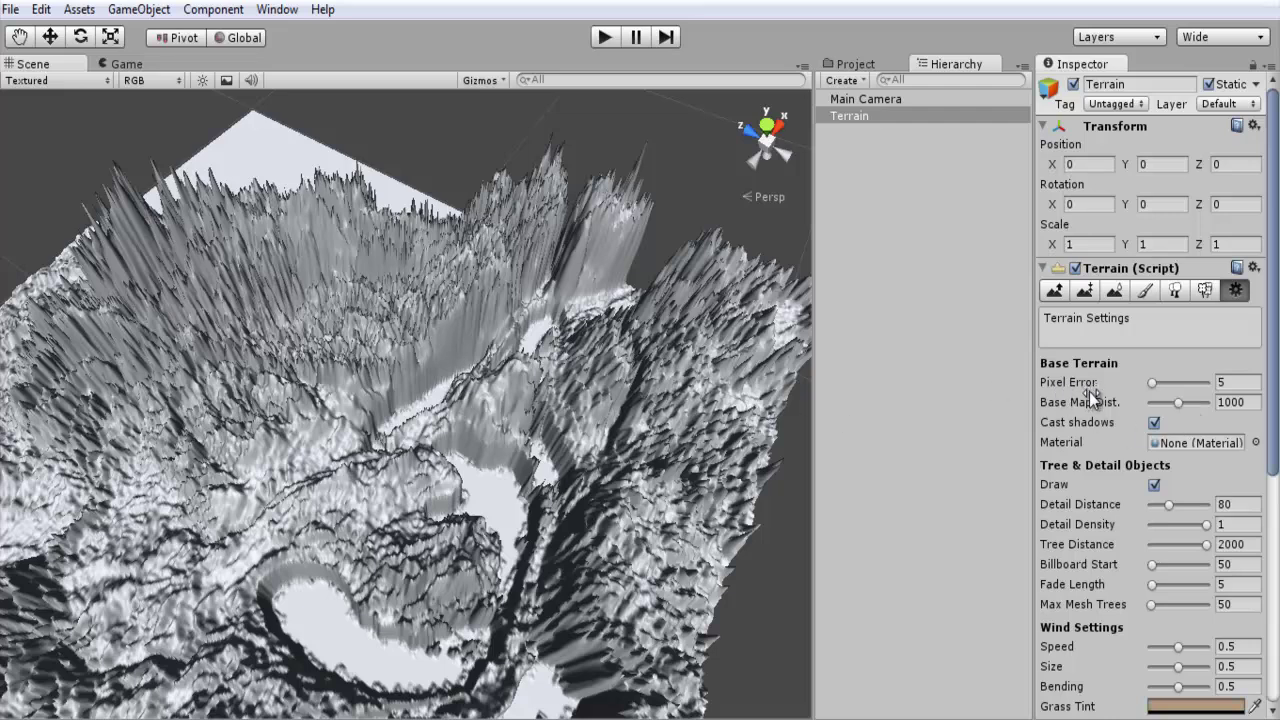
# Select the Heightmap Resolution value 513 in the Resolution section to replace it with 128.
pyautogui.scroll(-6, 1094, 448)
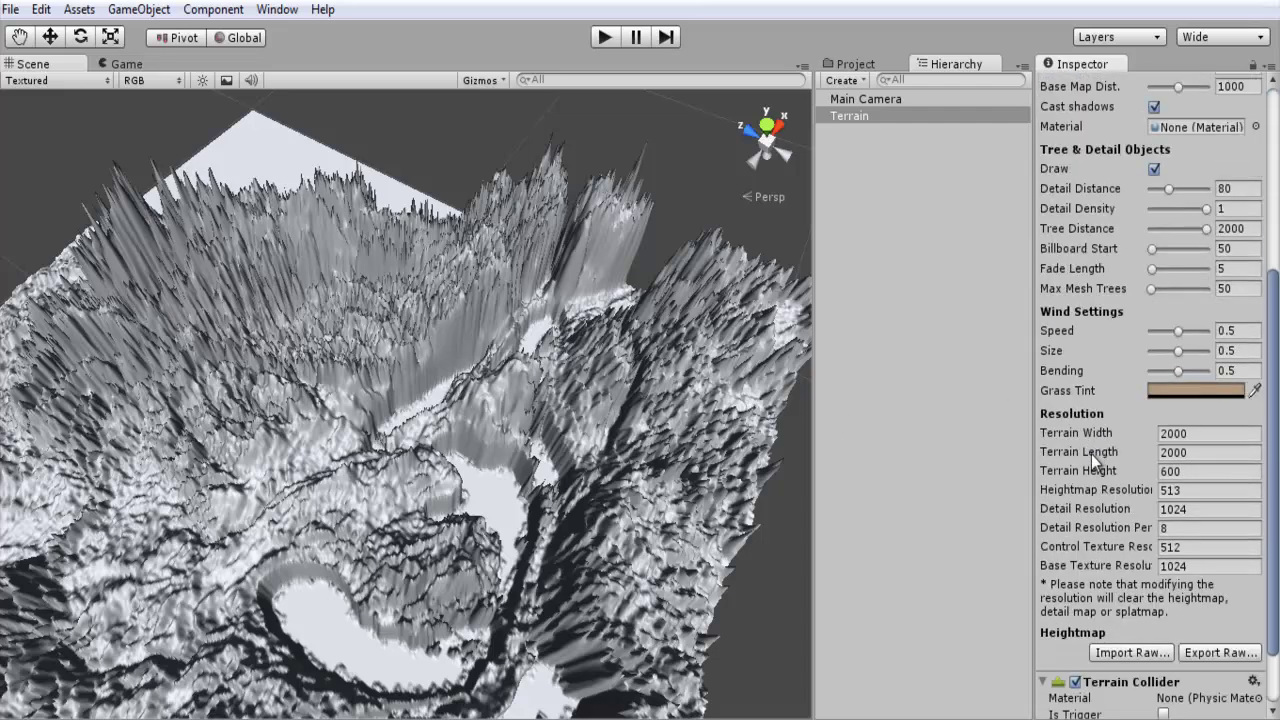
pyautogui.scroll(-1, 1090, 454)
pyautogui.click(1201, 427)
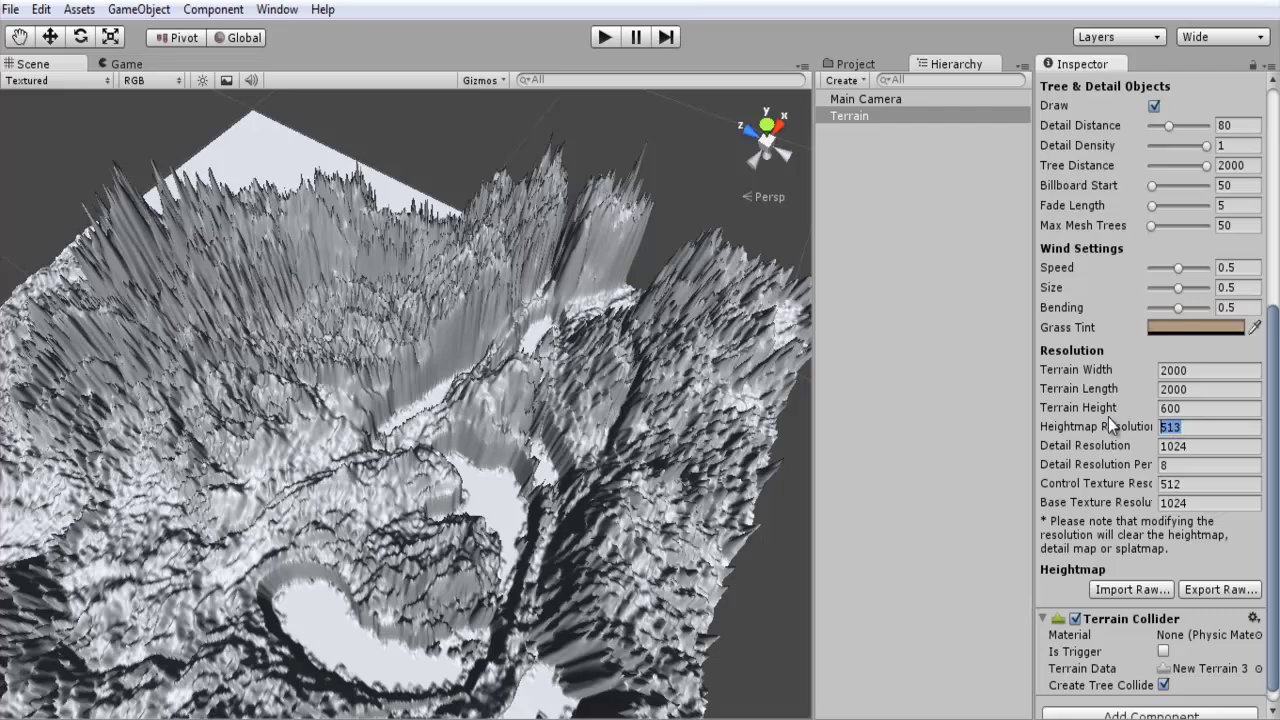
pyautogui.click(1118, 430)
# Apply resolution 128, then re-import the .raw heightmap and orbit to a near top-down view.
pyautogui.press('Return')
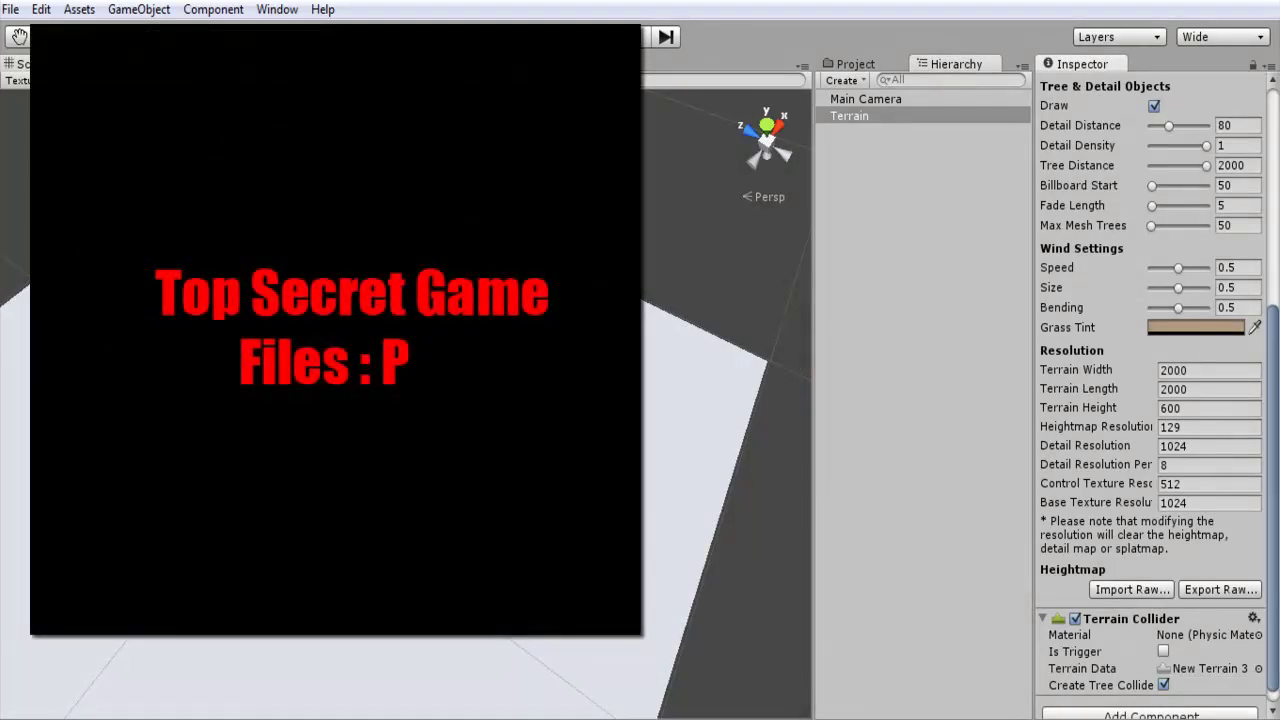
pyautogui.click(1127, 591)
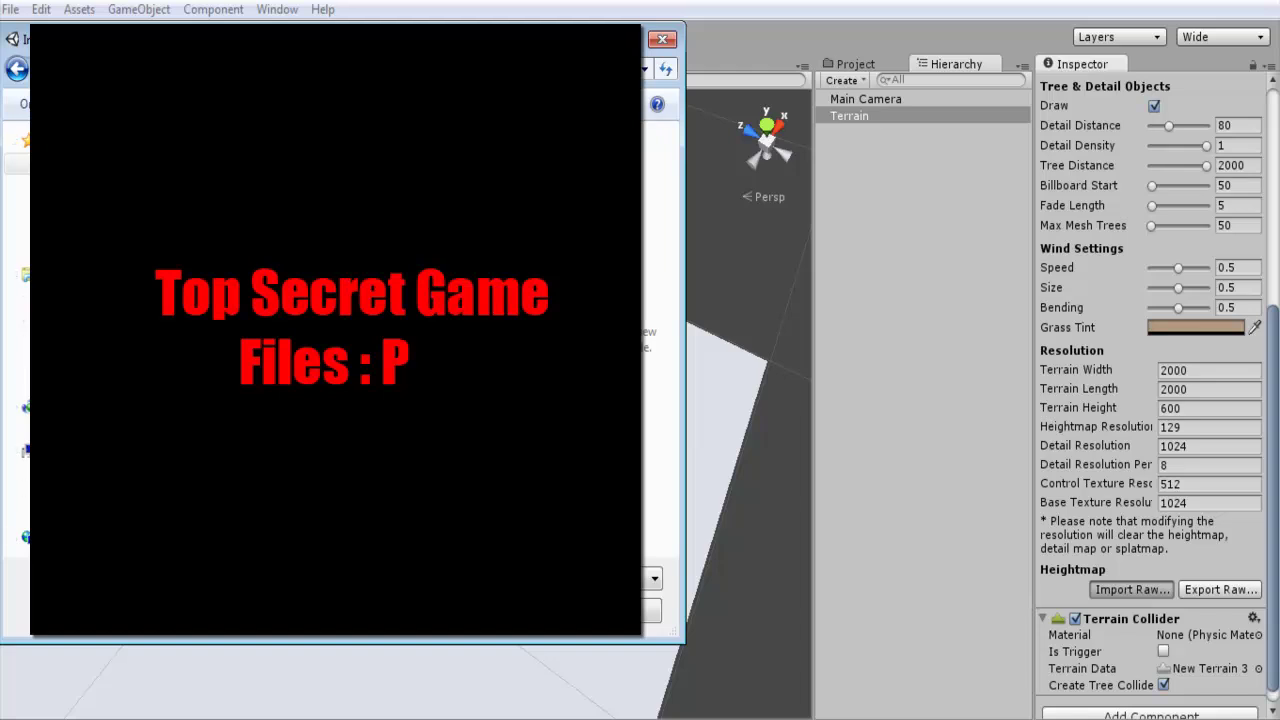
pyautogui.press('Return')
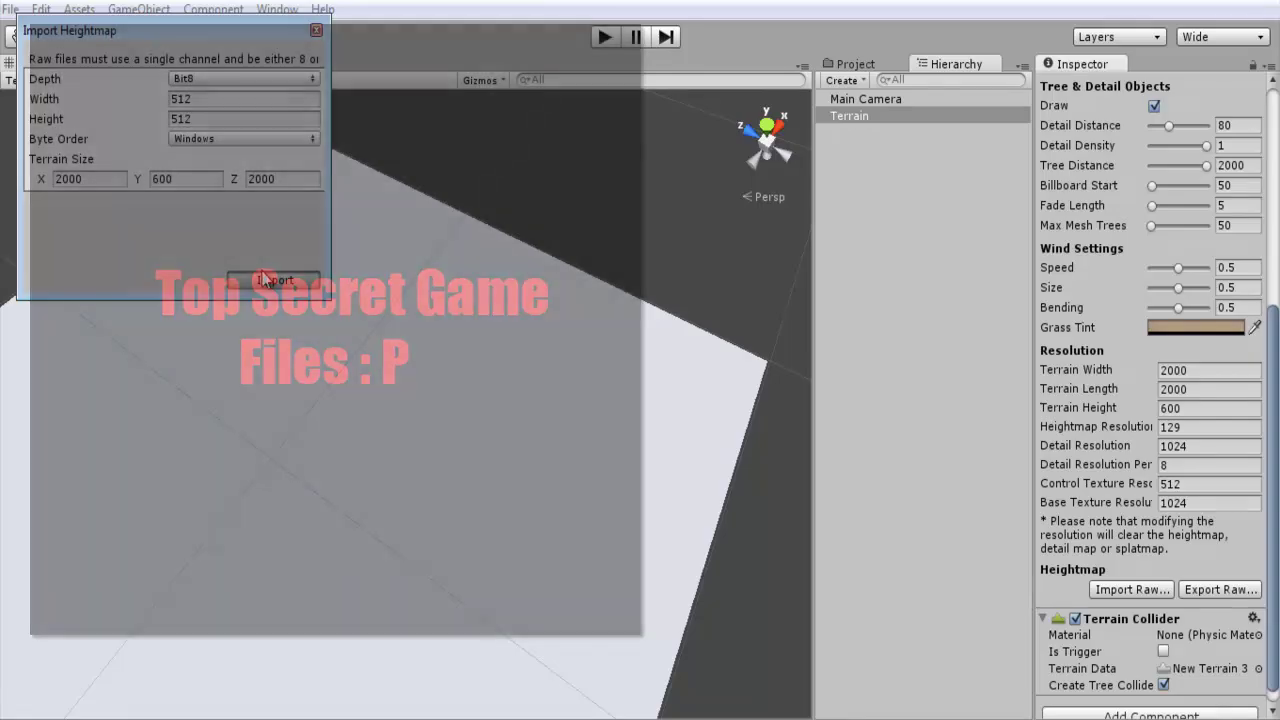
pyautogui.click(261, 270)
pyautogui.keyDown('alt'); pyautogui.moveTo(540, 362); pyautogui.dragTo(200, 330); pyautogui.keyUp('alt')
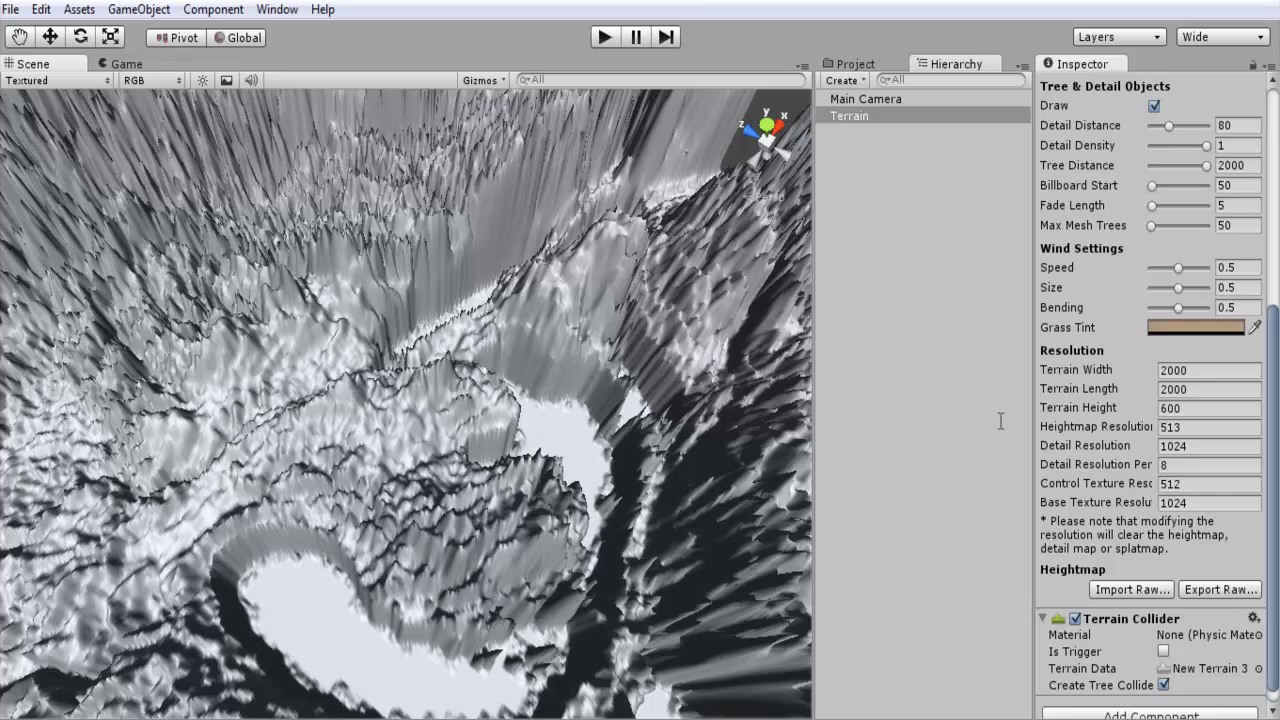
# Drag the Terrain Settings Pixel Error slider from 5 down to 1, orbiting the canyon to inspect detail.
pyautogui.click(1205, 428)
pyautogui.moveTo(724, 420)
pyautogui.keyDown('alt'); pyautogui.mouseDown()
pyautogui.moveTo(864, 401)
pyautogui.moveTo(871, 415)
pyautogui.moveTo(978, 444)
pyautogui.moveTo(508, 357)
pyautogui.moveTo(414, 408)
pyautogui.moveTo(425, 402)
pyautogui.mouseUp(); pyautogui.keyUp('alt')
pyautogui.press('F2')
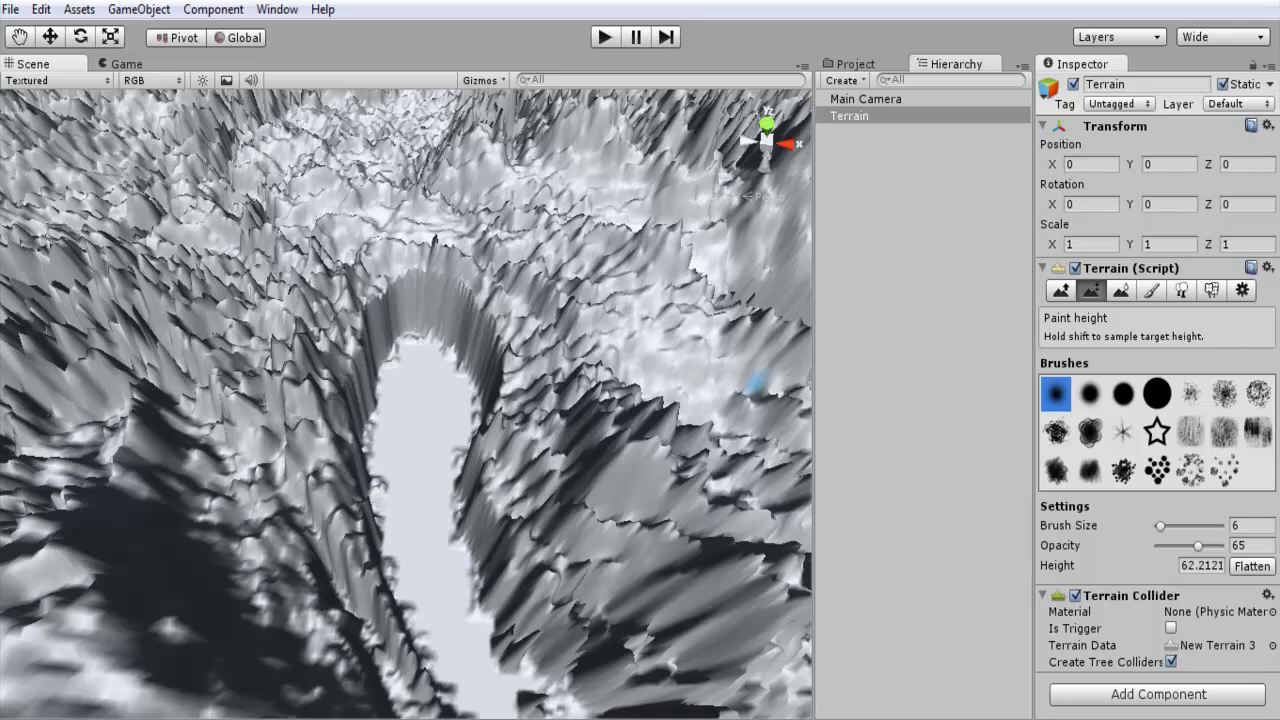
pyautogui.click(1244, 290)
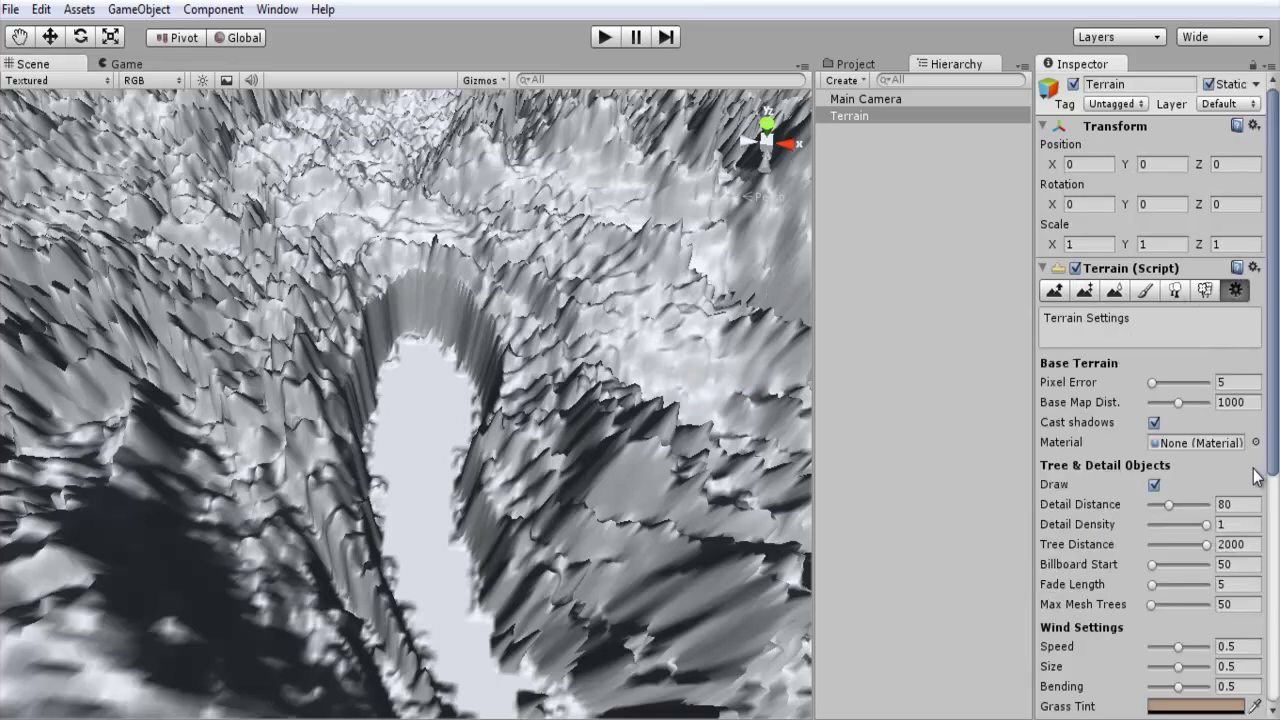
pyautogui.keyDown('alt'); pyautogui.moveTo(585, 453); pyautogui.dragTo(649, 338); pyautogui.keyUp('alt')
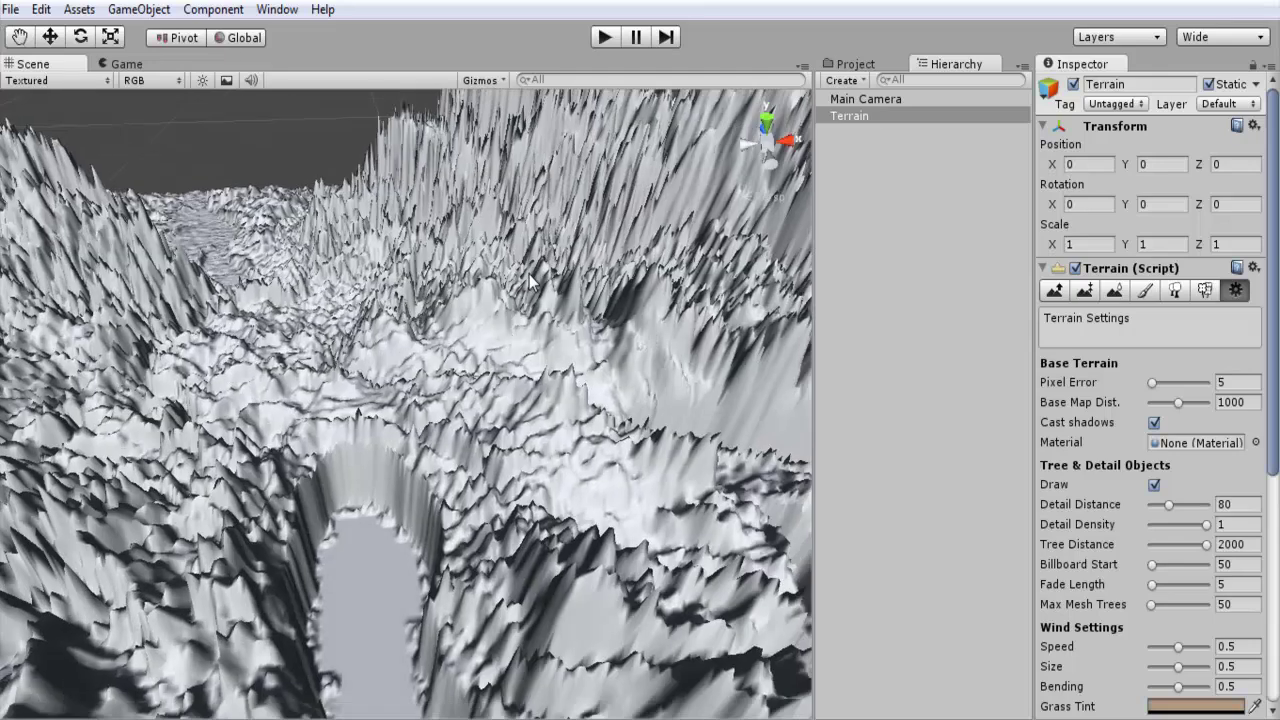
pyautogui.keyDown('alt'); pyautogui.moveTo(530, 283); pyautogui.dragTo(494, 318); pyautogui.keyUp('alt')
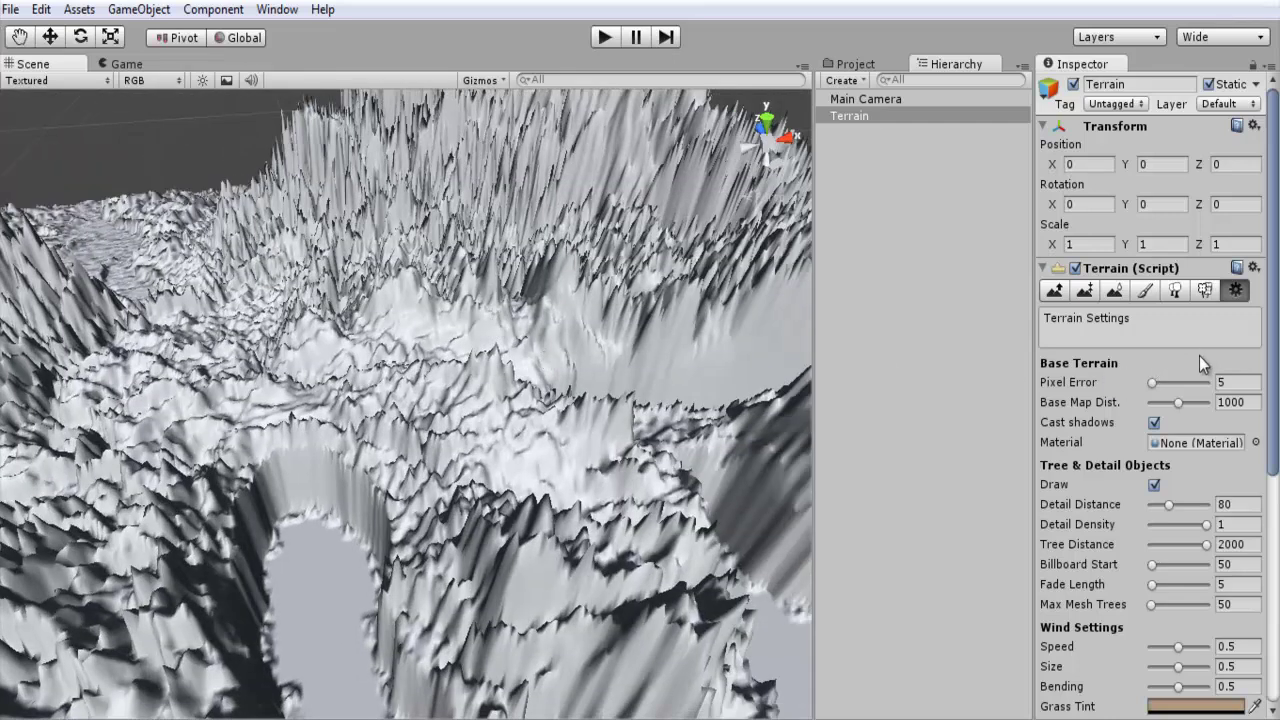
pyautogui.moveTo(1153, 386); pyautogui.dragTo(1106, 381)
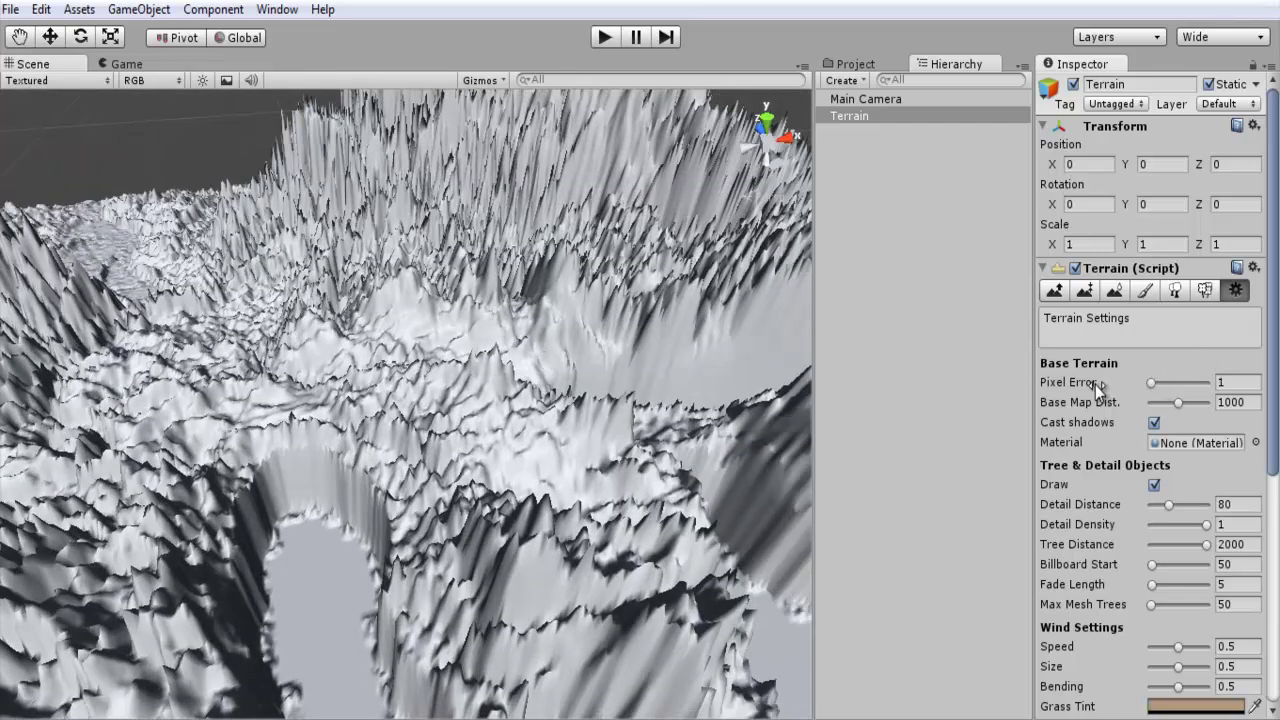
pyautogui.scroll(-6, 1127, 419)
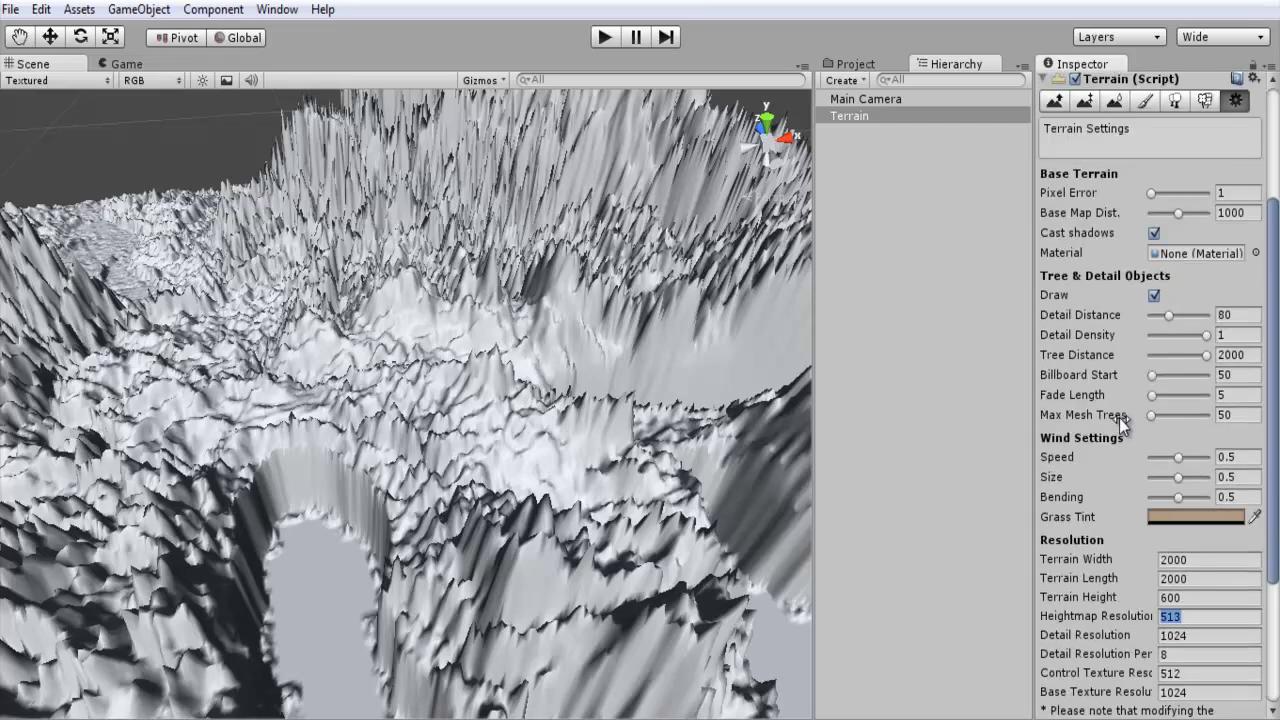
pyautogui.scroll(-6, 1119, 418)
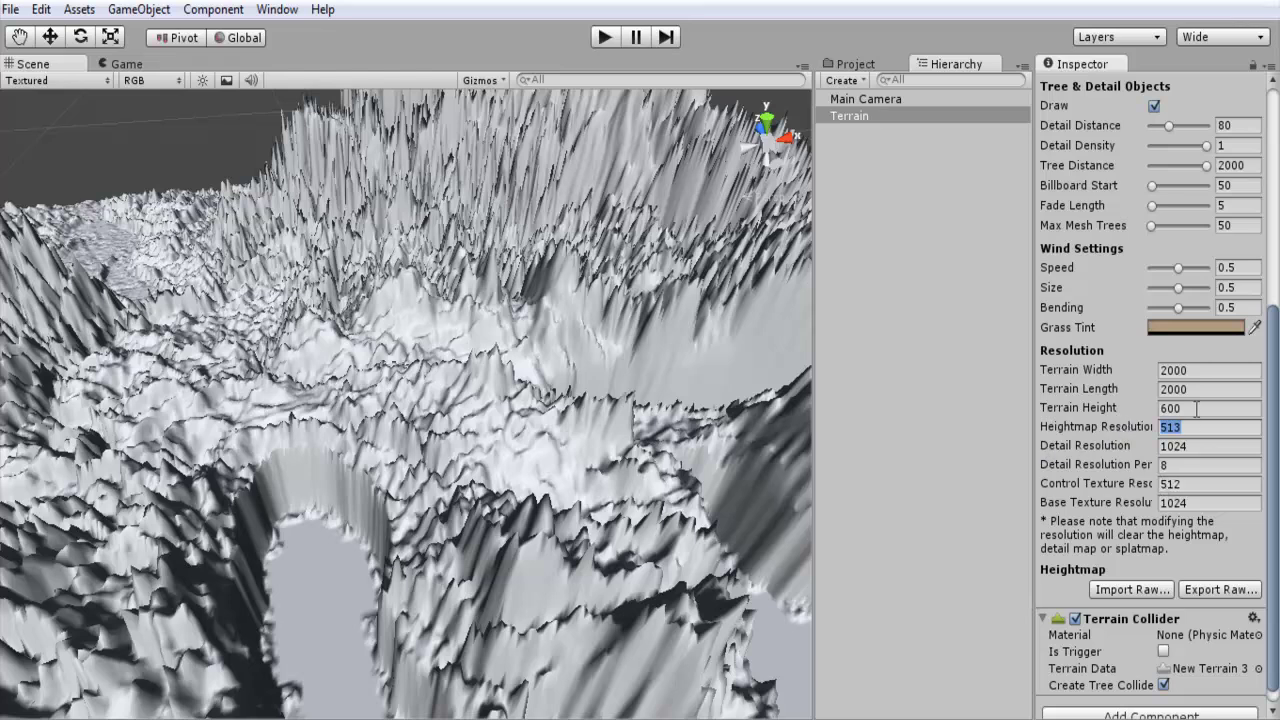
# Try a Terrain Height of 1000 and orbit around to inspect the taller peaks.
pyautogui.click(1092, 408)
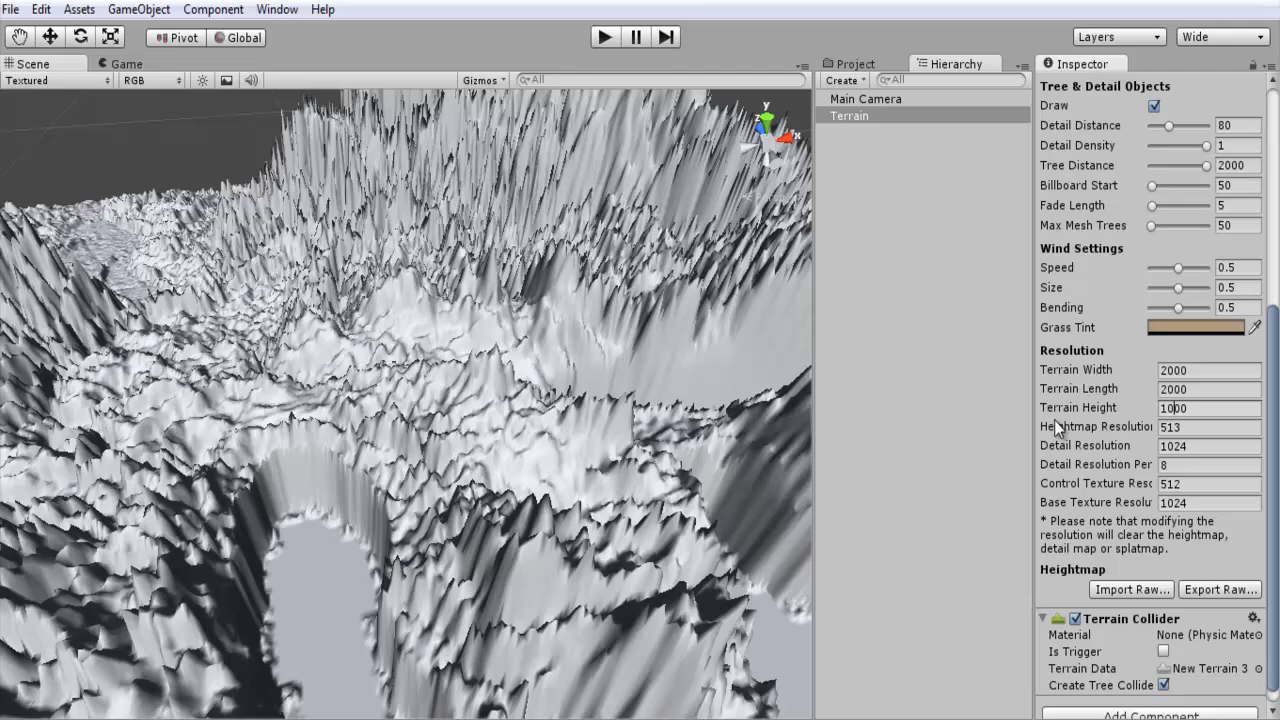
pyautogui.press('Return')
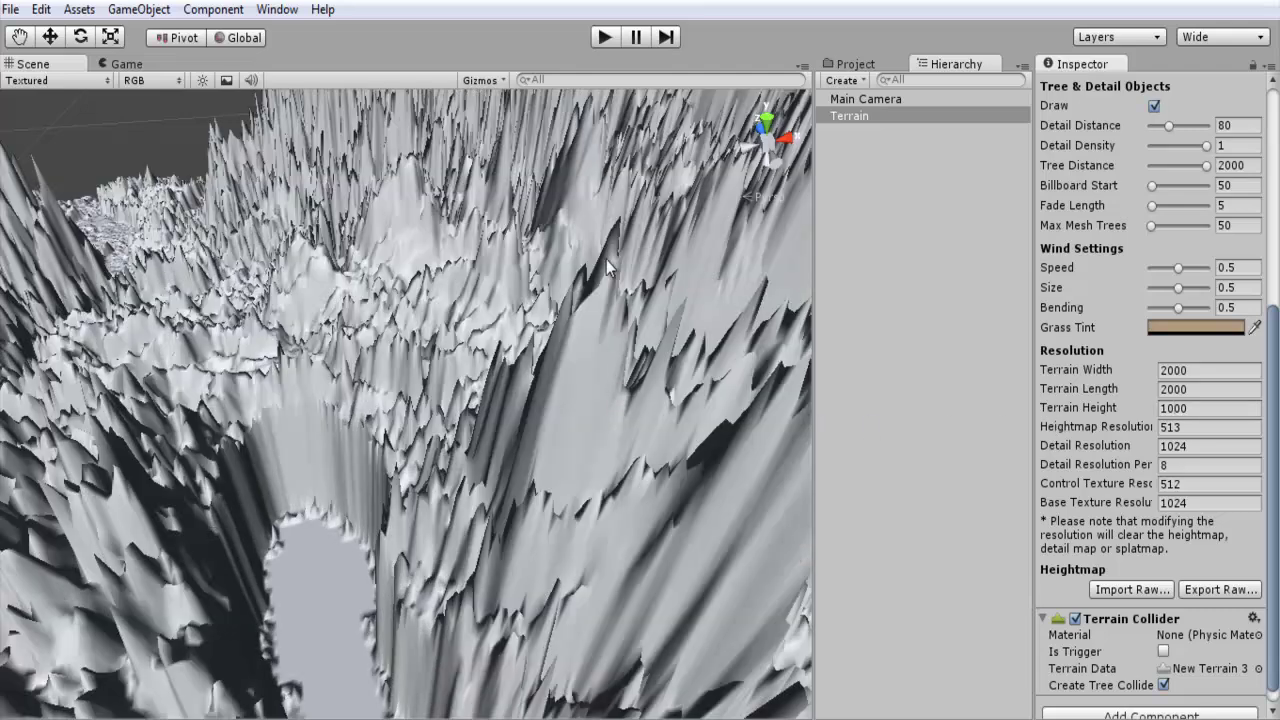
pyautogui.keyDown('alt'); pyautogui.moveTo(606, 259); pyautogui.dragTo(812, 320); pyautogui.keyUp('alt')
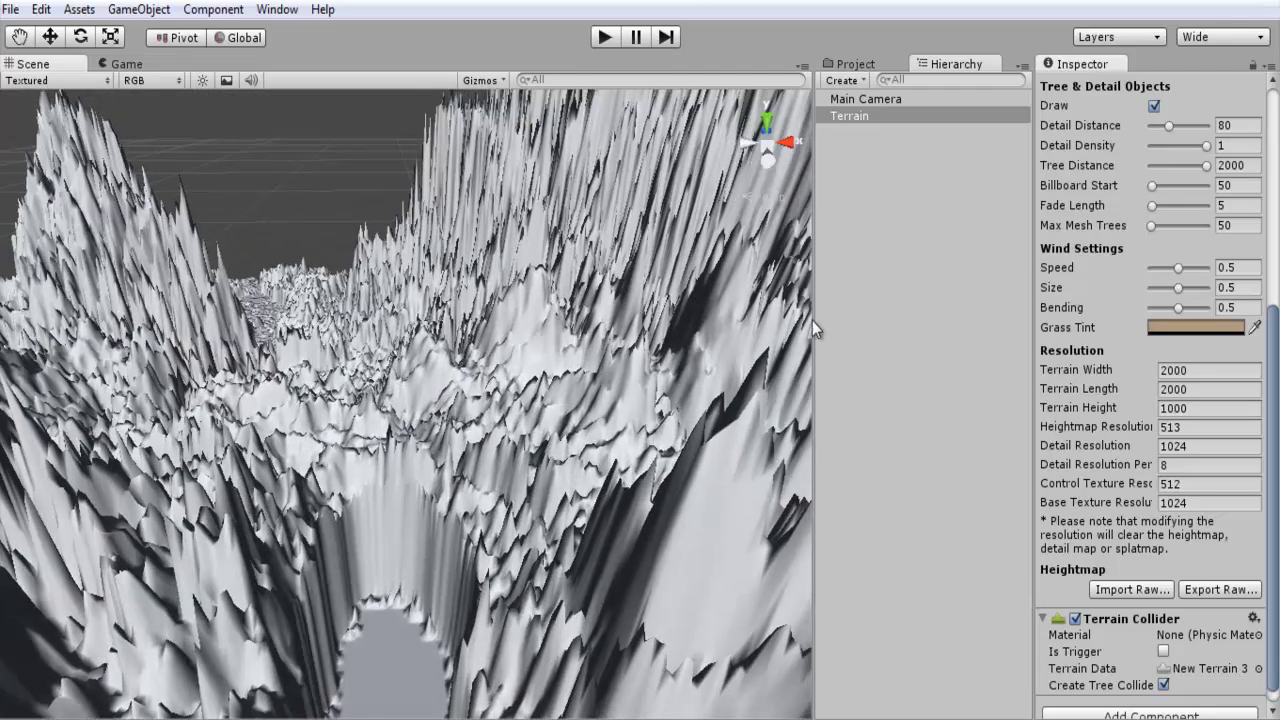
pyautogui.keyDown('alt'); pyautogui.moveTo(424, 396); pyautogui.dragTo(532, 406); pyautogui.keyUp('alt')
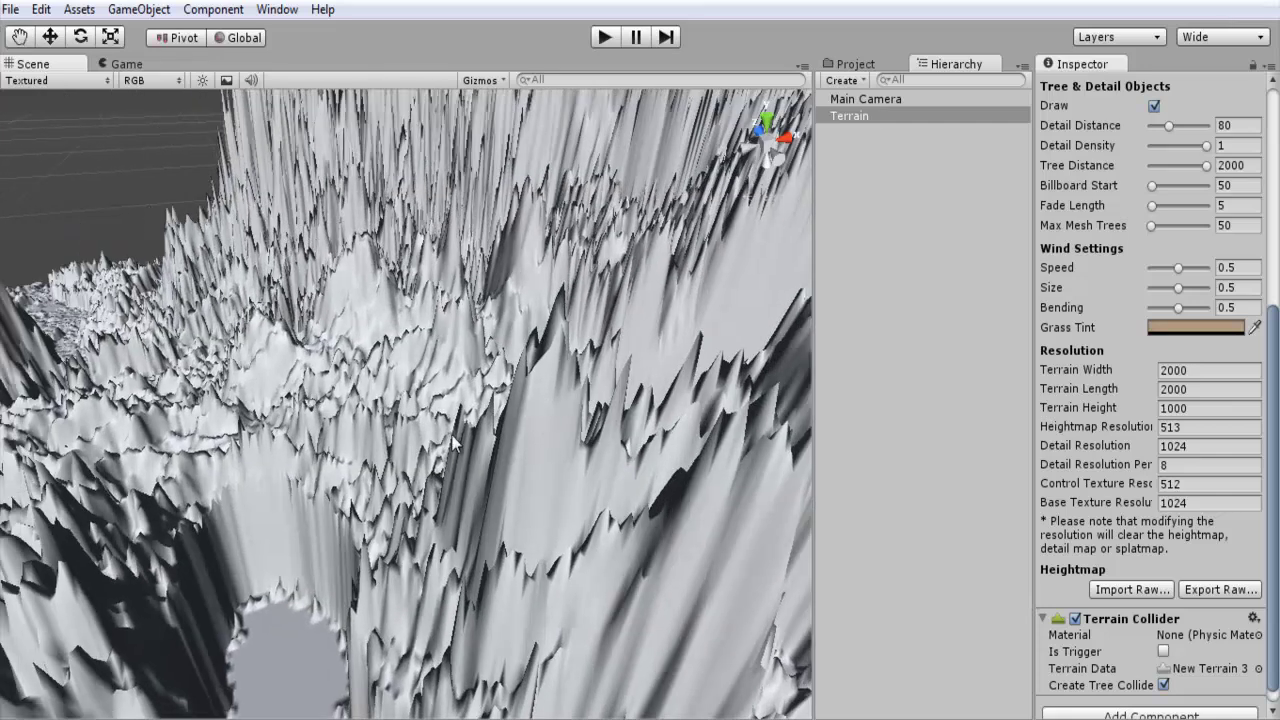
pyautogui.keyDown('alt'); pyautogui.moveTo(312, 296); pyautogui.dragTo(360, 192); pyautogui.keyUp('alt')
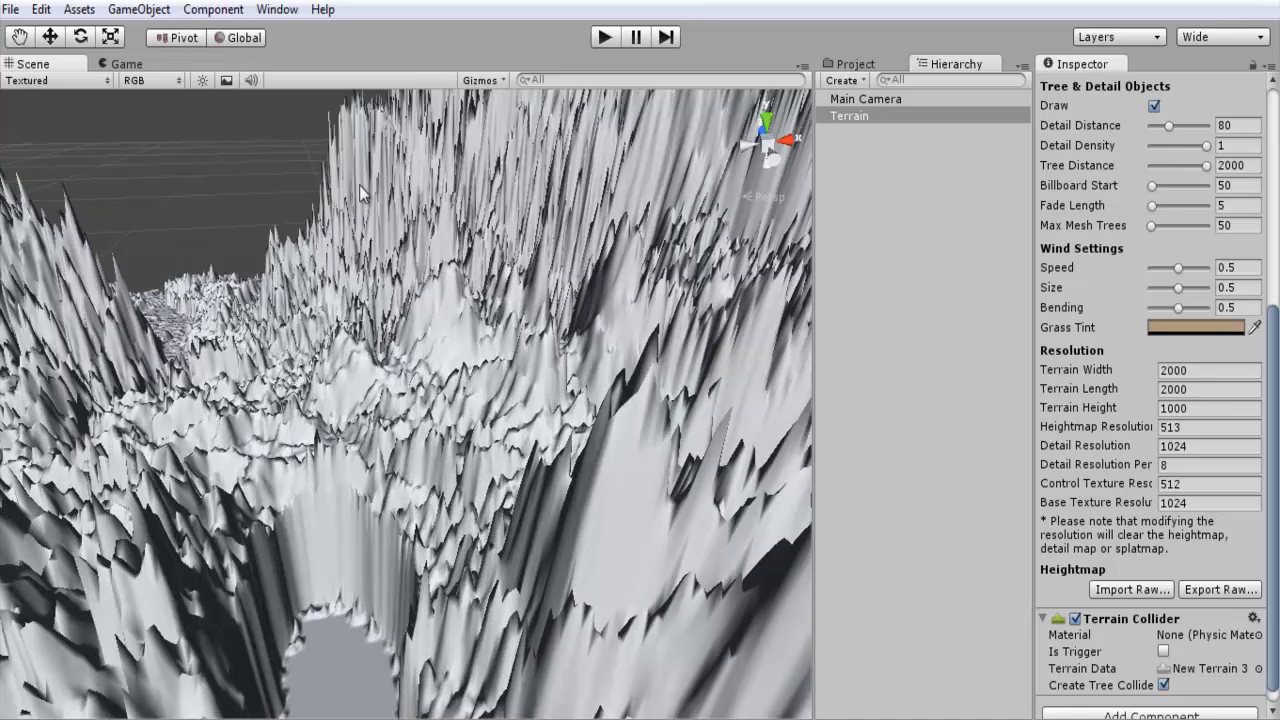
pyautogui.keyDown('alt'); pyautogui.moveTo(278, 322); pyautogui.dragTo(502, 334, button='right'); pyautogui.keyUp('alt')
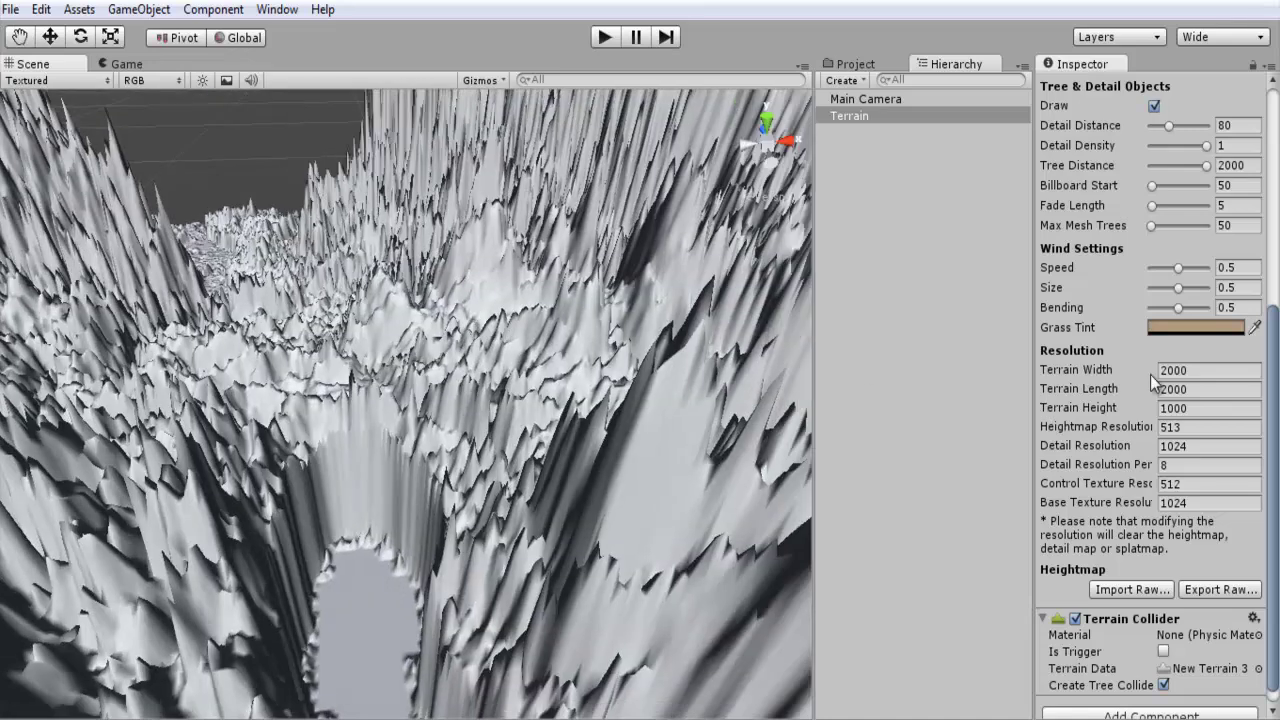
# Set Terrain Height to 200 for a much flatter landscape.
pyautogui.click(1166, 410)
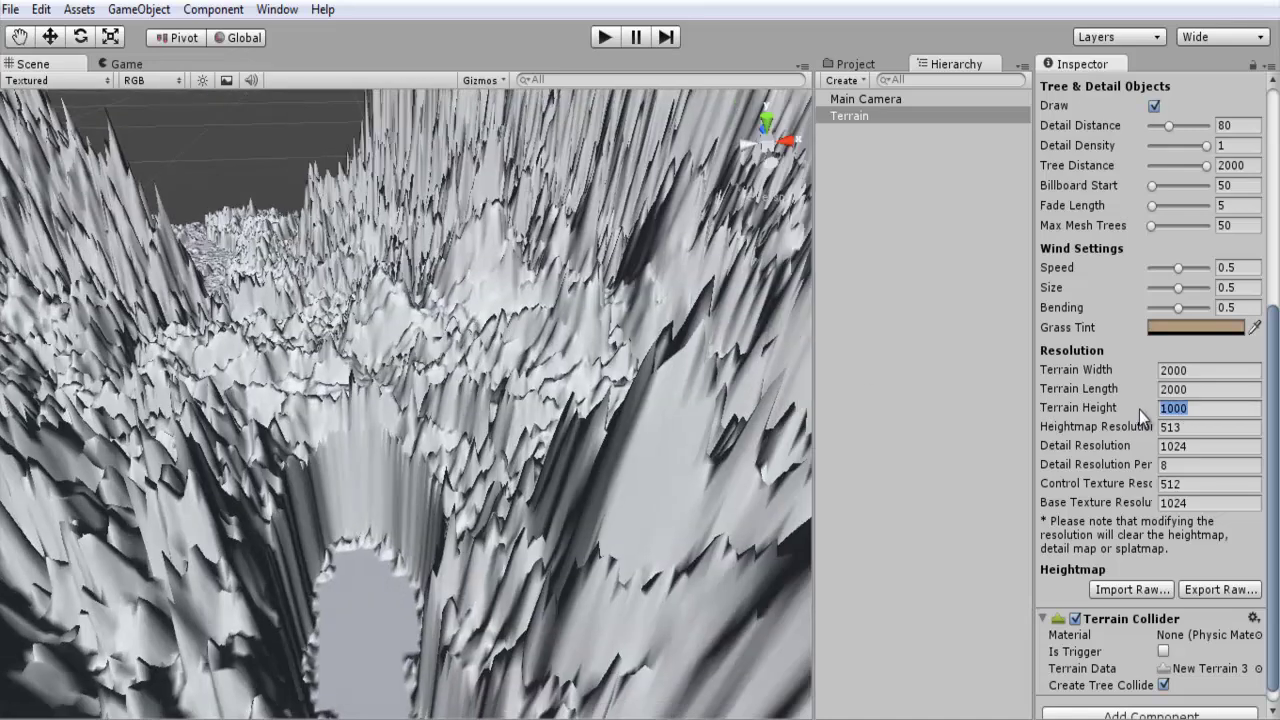
pyautogui.write('200')
pyautogui.press('Return')
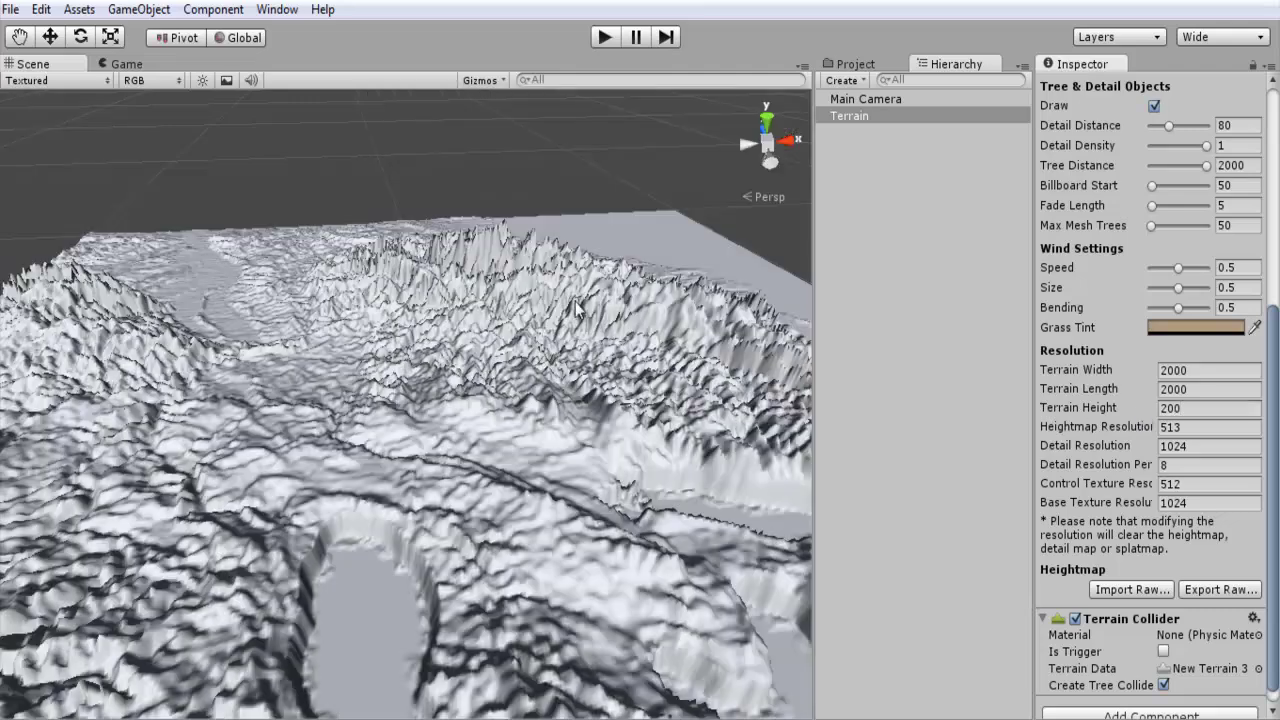
# Orbit the Scene view down across the terrain and in close to the lake crater.
pyautogui.keyDown('alt'); pyautogui.moveTo(566, 368); pyautogui.dragTo(1050, 303); pyautogui.keyUp('alt')
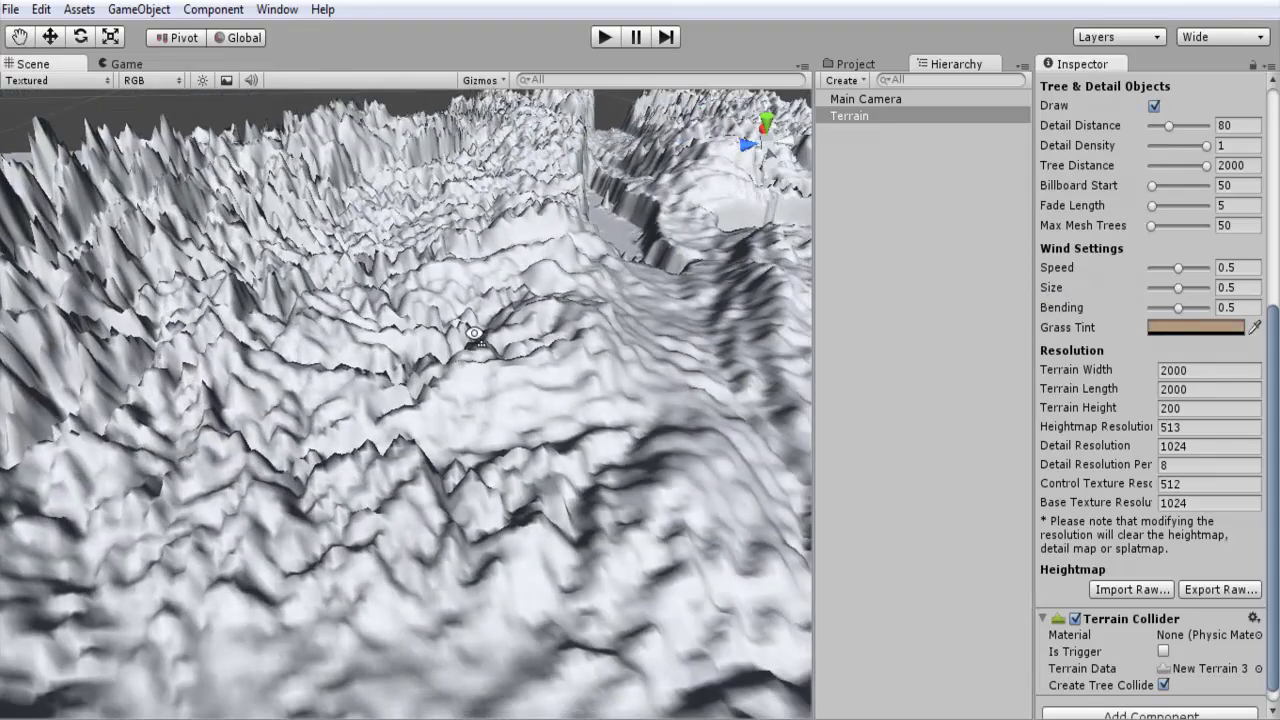
pyautogui.keyDown('alt'); pyautogui.moveTo(474, 334); pyautogui.dragTo(614, 313); pyautogui.keyUp('alt')
pyautogui.keyDown('alt'); pyautogui.moveTo(535, 334); pyautogui.dragTo(455, 338); pyautogui.keyUp('alt')
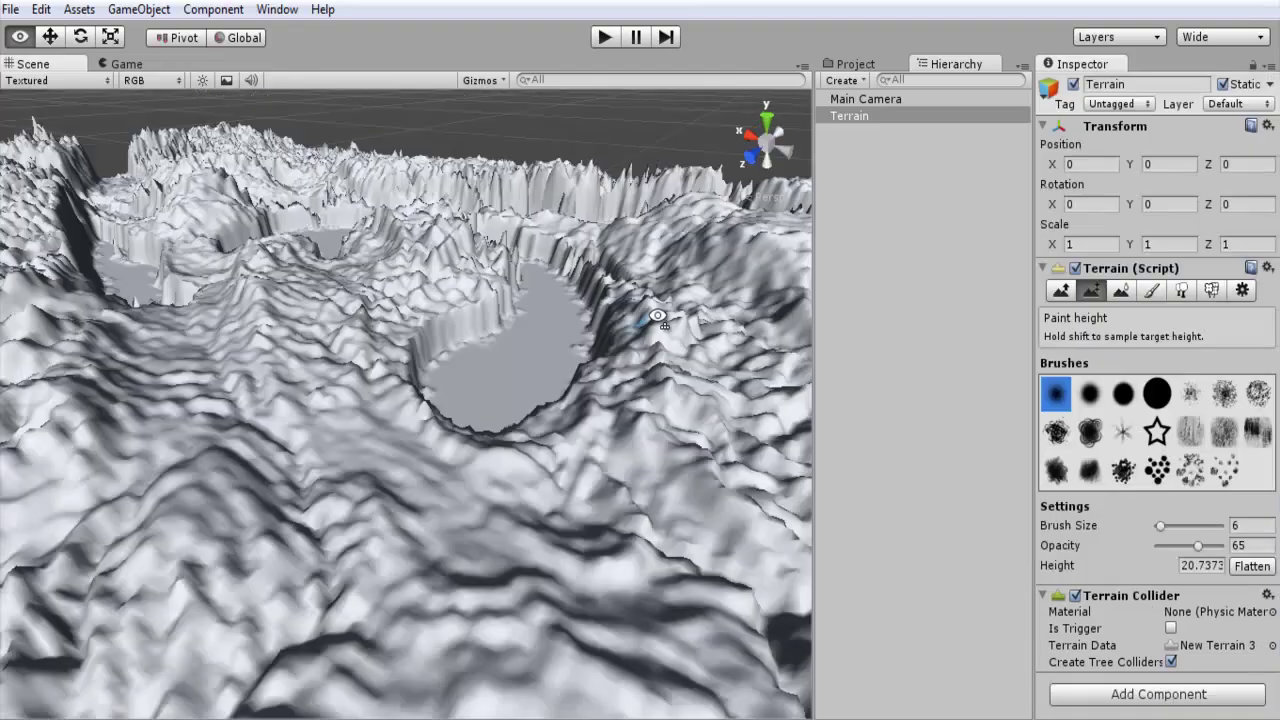
pyautogui.moveTo(650, 315)
pyautogui.keyDown('alt'); pyautogui.mouseDown()
pyautogui.moveTo(668, 265)
pyautogui.moveTo(334, 309)
pyautogui.moveTo(131, 307)
pyautogui.moveTo(429, 414)
pyautogui.moveTo(440, 449)
pyautogui.moveTo(419, 474)
pyautogui.moveTo(600, 294)
pyautogui.moveTo(429, 394)
pyautogui.moveTo(180, 374)
pyautogui.moveTo(795, 300)
pyautogui.mouseUp(); pyautogui.keyUp('alt')
# Smooth the jagged slope and ridge beside the crater with Smooth Height, then select Raise/Lower Terrain.
pyautogui.click(1121, 291)
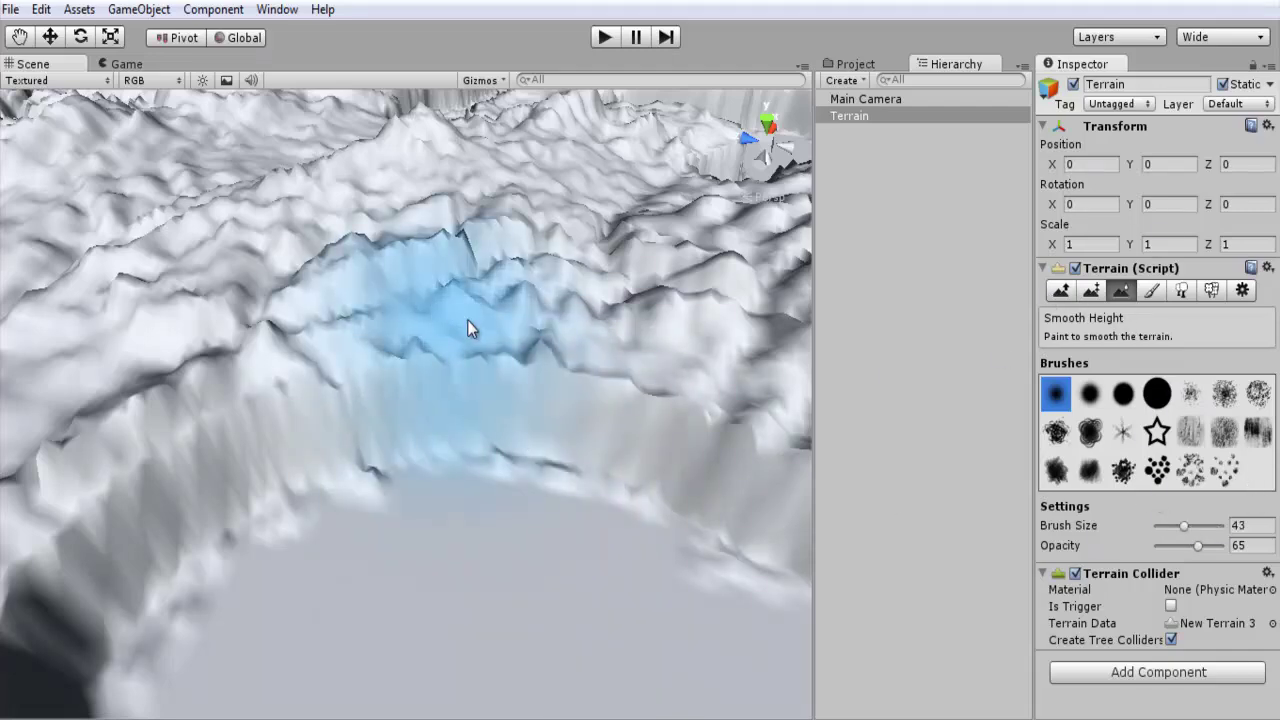
pyautogui.keyDown('alt'); pyautogui.moveTo(467, 319); pyautogui.dragTo(331, 296); pyautogui.keyUp('alt')
pyautogui.moveTo(296, 382)
pyautogui.mouseDown()
pyautogui.moveTo(171, 370)
pyautogui.moveTo(137, 396)
pyautogui.moveTo(120, 443)
pyautogui.moveTo(500, 187)
pyautogui.moveTo(338, 222)
pyautogui.moveTo(292, 186)
pyautogui.moveTo(118, 231)
pyautogui.moveTo(210, 216)
pyautogui.moveTo(262, 158)
pyautogui.moveTo(177, 203)
pyautogui.moveTo(265, 124)
pyautogui.moveTo(194, 140)
pyautogui.moveTo(116, 206)
pyautogui.moveTo(316, 190)
pyautogui.moveTo(321, 137)
pyautogui.moveTo(362, 163)
pyautogui.moveTo(328, 182)
pyautogui.moveTo(356, 165)
pyautogui.moveTo(572, 253)
pyautogui.moveTo(574, 324)
pyautogui.moveTo(616, 393)
pyautogui.moveTo(656, 395)
pyautogui.moveTo(614, 437)
pyautogui.moveTo(455, 458)
pyautogui.moveTo(477, 426)
pyautogui.moveTo(245, 438)
pyautogui.moveTo(390, 461)
pyautogui.moveTo(383, 477)
pyautogui.moveTo(653, 453)
pyautogui.moveTo(614, 433)
pyautogui.moveTo(422, 463)
pyautogui.moveTo(466, 349)
pyautogui.mouseUp()
pyautogui.moveTo(393, 316)
pyautogui.mouseDown()
pyautogui.moveTo(351, 271)
pyautogui.moveTo(329, 286)
pyautogui.moveTo(378, 220)
pyautogui.moveTo(271, 129)
pyautogui.moveTo(186, 177)
pyautogui.moveTo(174, 158)
pyautogui.moveTo(148, 233)
pyautogui.moveTo(158, 317)
pyautogui.moveTo(357, 431)
pyautogui.moveTo(666, 374)
pyautogui.moveTo(600, 383)
pyautogui.moveTo(521, 346)
pyautogui.moveTo(550, 307)
pyautogui.moveTo(411, 318)
pyautogui.moveTo(418, 220)
pyautogui.moveTo(353, 259)
pyautogui.moveTo(315, 246)
pyautogui.moveTo(314, 329)
pyautogui.moveTo(566, 343)
pyautogui.moveTo(467, 393)
pyautogui.moveTo(309, 331)
pyautogui.moveTo(434, 431)
pyautogui.moveTo(629, 439)
pyautogui.moveTo(500, 471)
pyautogui.moveTo(563, 471)
pyautogui.mouseUp()
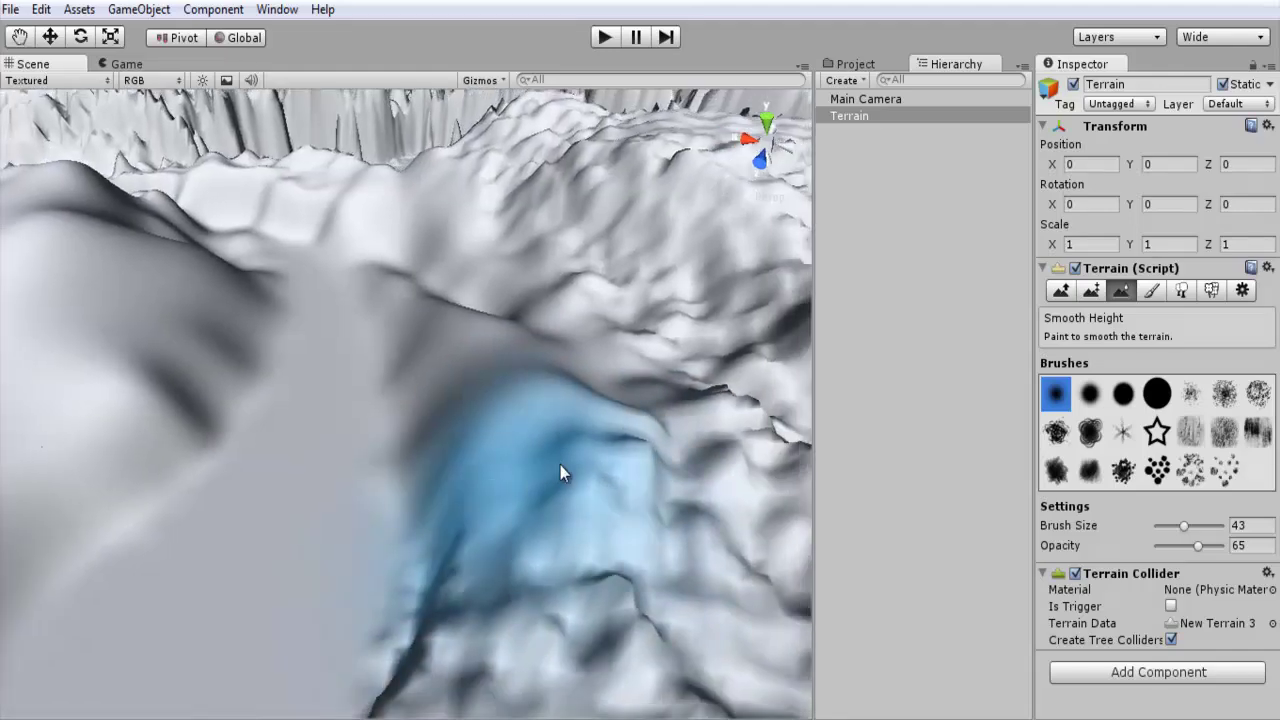
pyautogui.click(1061, 290)
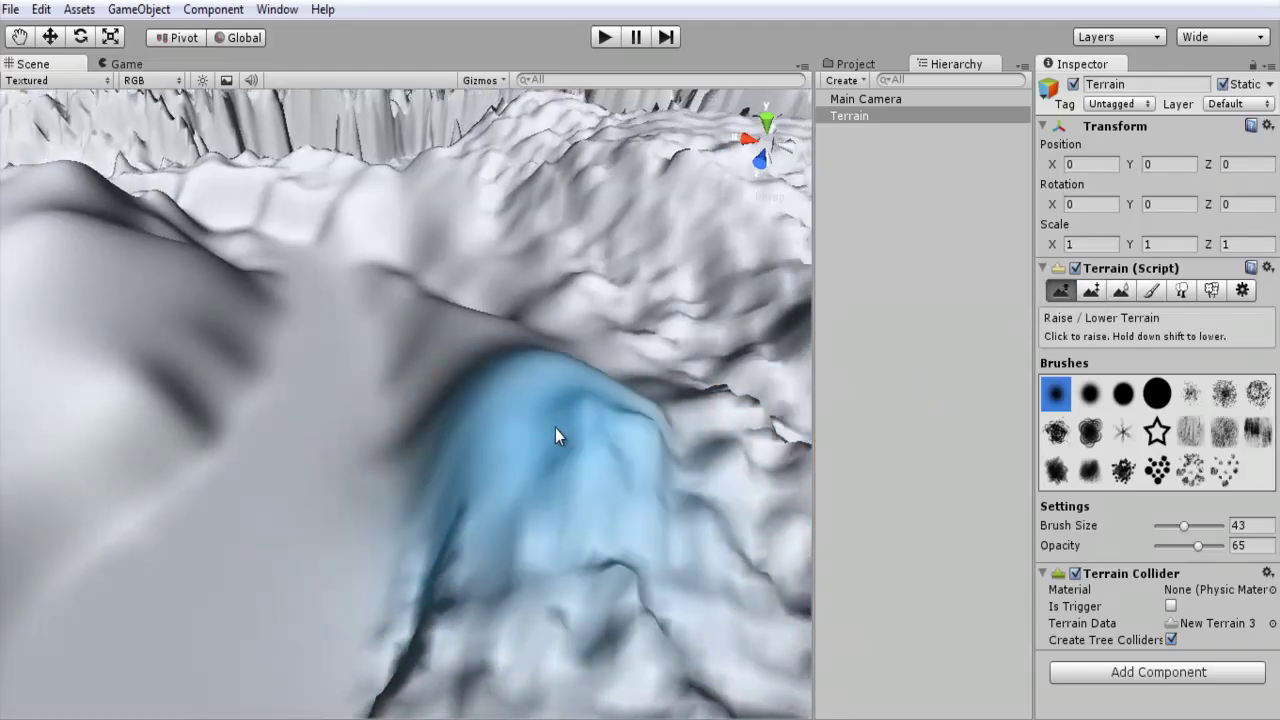
# Raise mounds on the crater floor and around the valley, undoing the last stroke.
pyautogui.moveTo(323, 459)
pyautogui.mouseDown()
pyautogui.moveTo(556, 476)
pyautogui.moveTo(524, 464)
pyautogui.moveTo(353, 484)
pyautogui.moveTo(456, 499)
pyautogui.moveTo(606, 476)
pyautogui.moveTo(618, 439)
pyautogui.moveTo(587, 395)
pyautogui.moveTo(453, 392)
pyautogui.moveTo(408, 235)
pyautogui.moveTo(465, 433)
pyautogui.moveTo(637, 438)
pyautogui.moveTo(731, 358)
pyautogui.moveTo(741, 233)
pyautogui.moveTo(715, 400)
pyautogui.moveTo(682, 452)
pyautogui.moveTo(725, 256)
pyautogui.moveTo(721, 326)
pyautogui.moveTo(681, 366)
pyautogui.moveTo(409, 429)
pyautogui.mouseUp()
pyautogui.moveTo(329, 293)
pyautogui.mouseDown()
pyautogui.moveTo(337, 337)
pyautogui.moveTo(349, 271)
pyautogui.moveTo(337, 171)
pyautogui.moveTo(349, 266)
pyautogui.moveTo(334, 317)
pyautogui.moveTo(351, 277)
pyautogui.moveTo(340, 282)
pyautogui.moveTo(318, 235)
pyautogui.moveTo(315, 339)
pyautogui.moveTo(359, 217)
pyautogui.moveTo(341, 179)
pyautogui.moveTo(297, 254)
pyautogui.moveTo(266, 482)
pyautogui.moveTo(243, 482)
pyautogui.moveTo(325, 416)
pyautogui.moveTo(293, 433)
pyautogui.moveTo(366, 490)
pyautogui.moveTo(551, 397)
pyautogui.moveTo(514, 463)
pyautogui.moveTo(623, 321)
pyautogui.moveTo(604, 352)
pyautogui.moveTo(630, 225)
pyautogui.moveTo(612, 247)
pyautogui.moveTo(600, 160)
pyautogui.mouseUp()
pyautogui.hotkey('ctrl', 'z')
# Flatten the central mound's top with Paint Height, then smooth the mound and left ridge.
pyautogui.click(1091, 290)
pyautogui.moveTo(505, 262)
pyautogui.mouseDown()
pyautogui.moveTo(451, 240)
pyautogui.moveTo(486, 230)
pyautogui.moveTo(545, 170)
pyautogui.mouseUp()
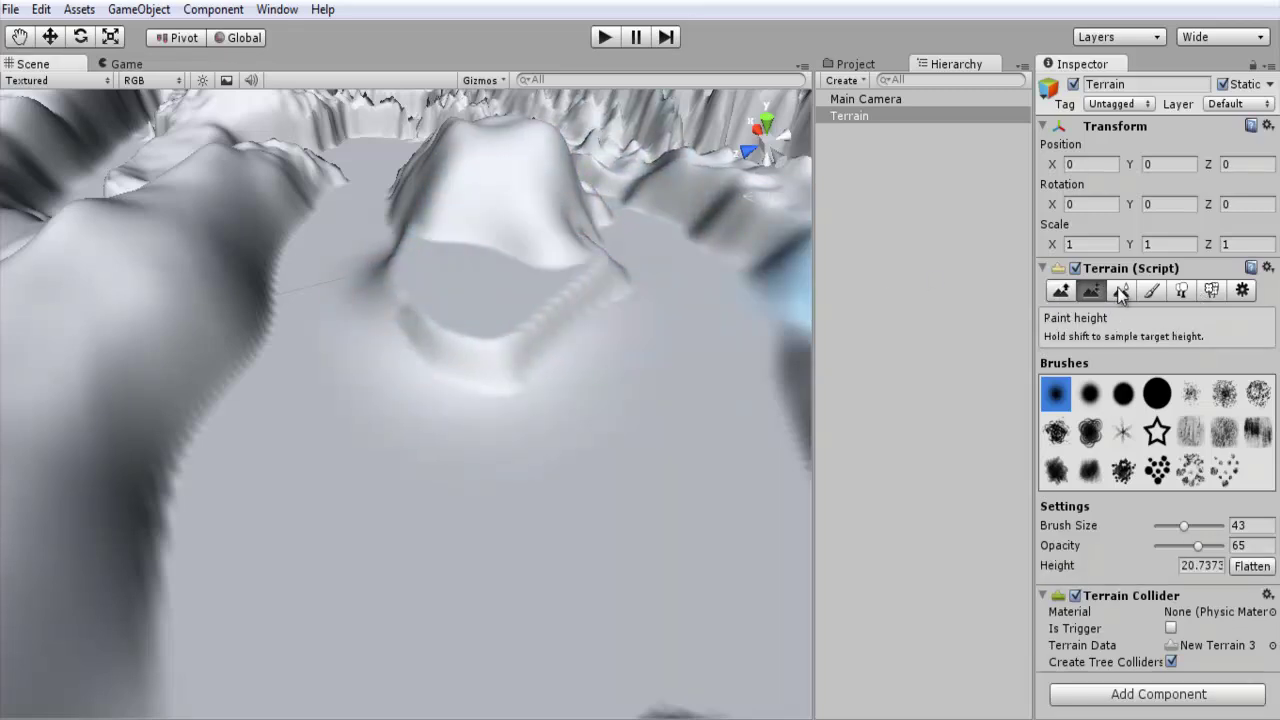
pyautogui.click(1120, 290)
pyautogui.moveTo(570, 232)
pyautogui.mouseDown()
pyautogui.moveTo(515, 348)
pyautogui.moveTo(504, 274)
pyautogui.moveTo(435, 243)
pyautogui.mouseUp()
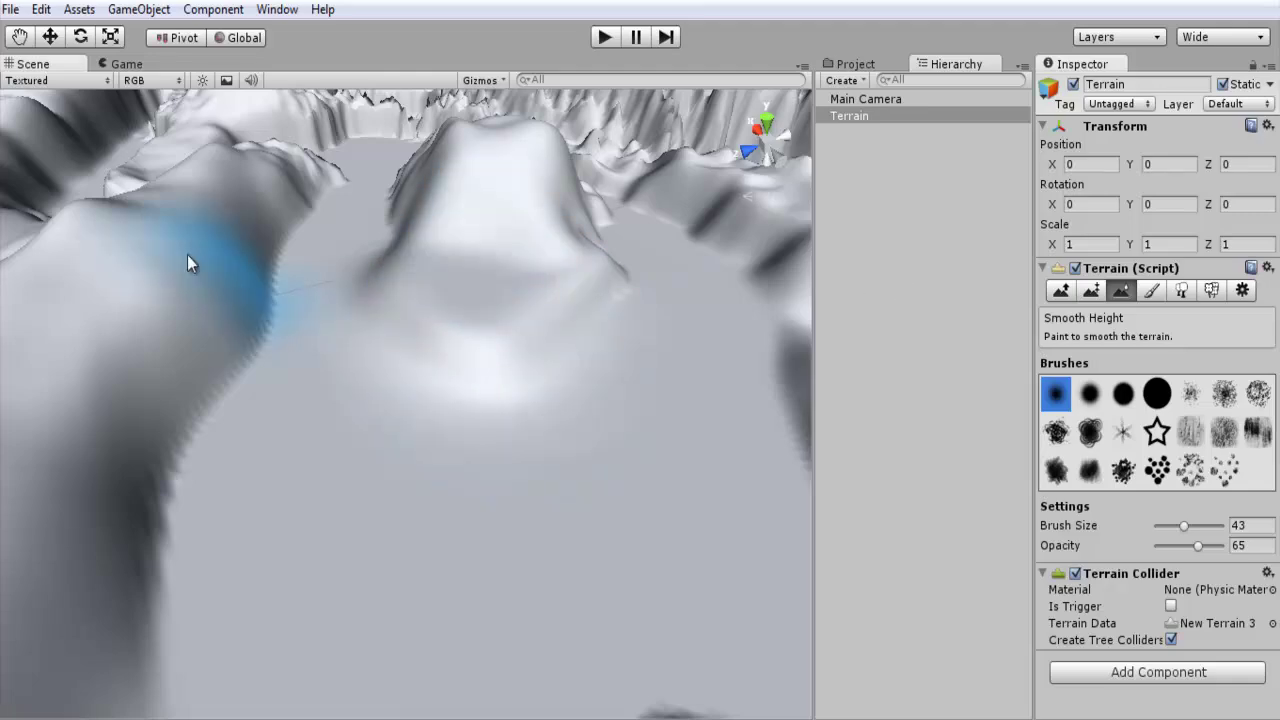
pyautogui.moveTo(187, 255)
pyautogui.mouseDown()
pyautogui.moveTo(197, 281)
pyautogui.moveTo(319, 180)
pyautogui.mouseUp()
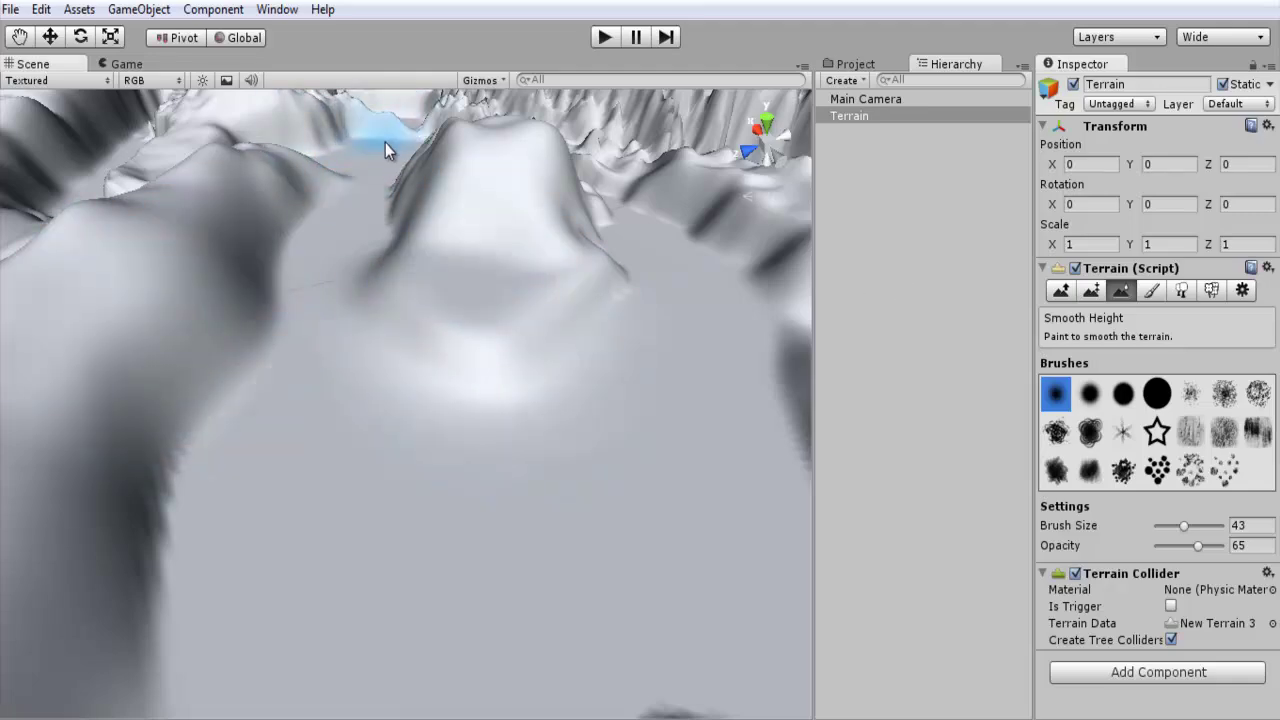
pyautogui.scroll(-5, 414, 400)
pyautogui.moveTo(543, 314)
pyautogui.keyDown('alt'); pyautogui.mouseDown()
pyautogui.moveTo(514, 320)
pyautogui.moveTo(458, 279)
pyautogui.moveTo(143, 280)
pyautogui.moveTo(14, 300)
pyautogui.moveTo(1165, 348)
pyautogui.moveTo(985, 355)
pyautogui.moveTo(900, 380)
pyautogui.mouseUp(); pyautogui.keyUp('alt')
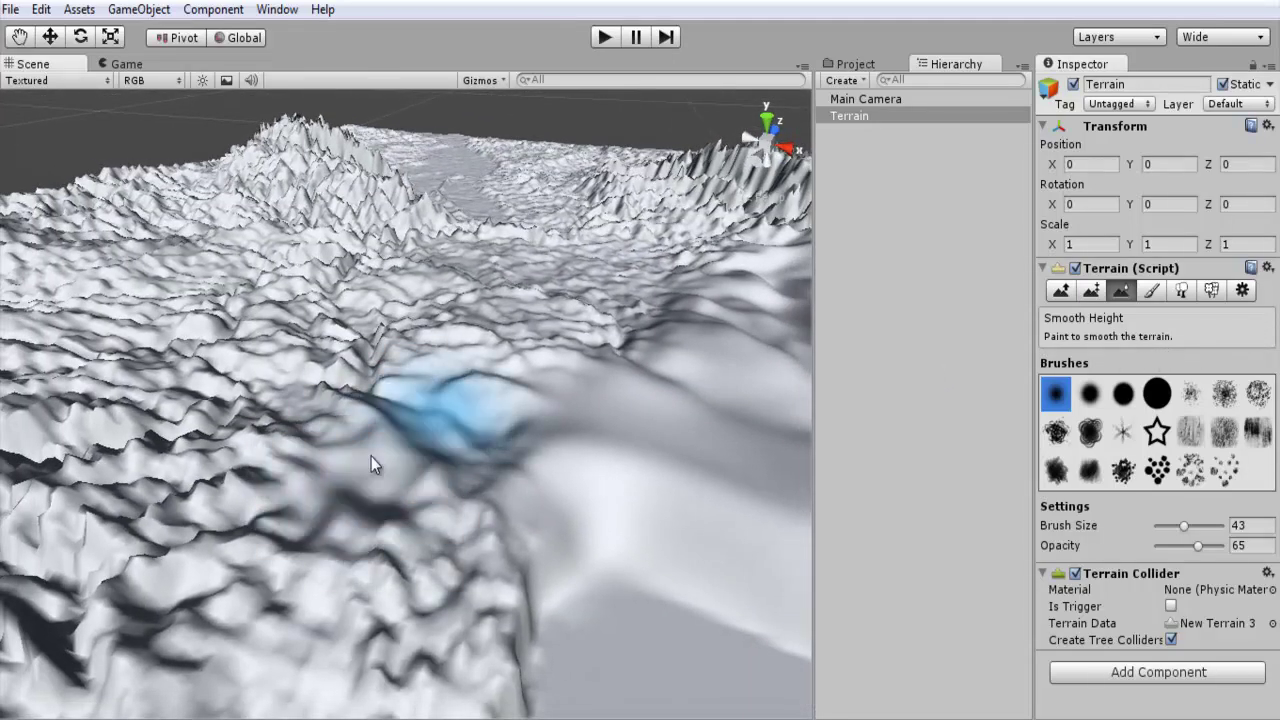